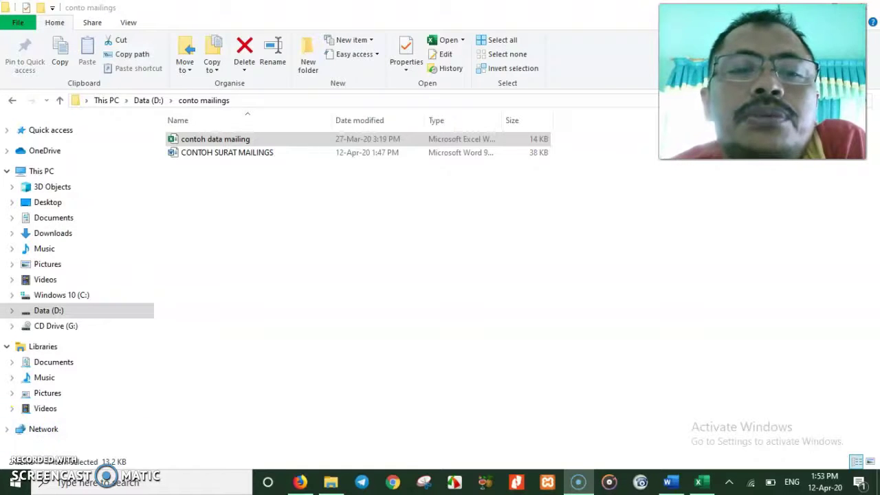
Switch to the CONTOH SURAT MAILINGS letter in Word and review its blank recipient and participant fields.
left_click(244, 153)
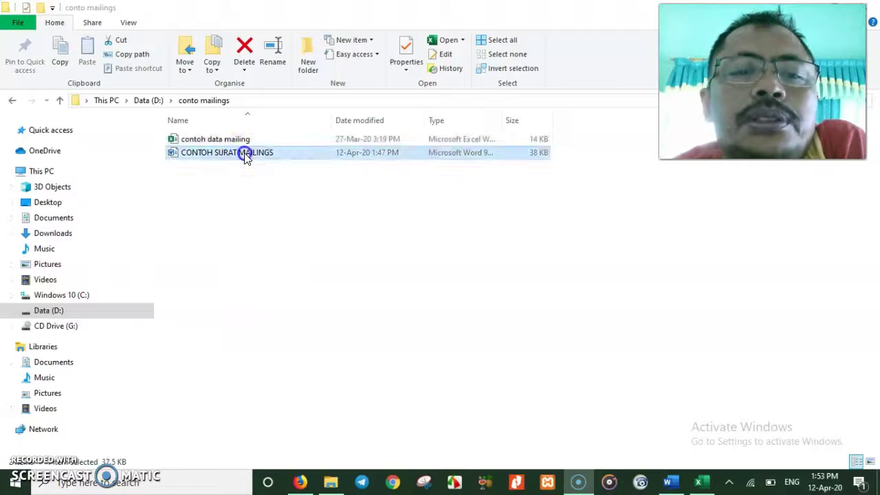
left_click(245, 153)
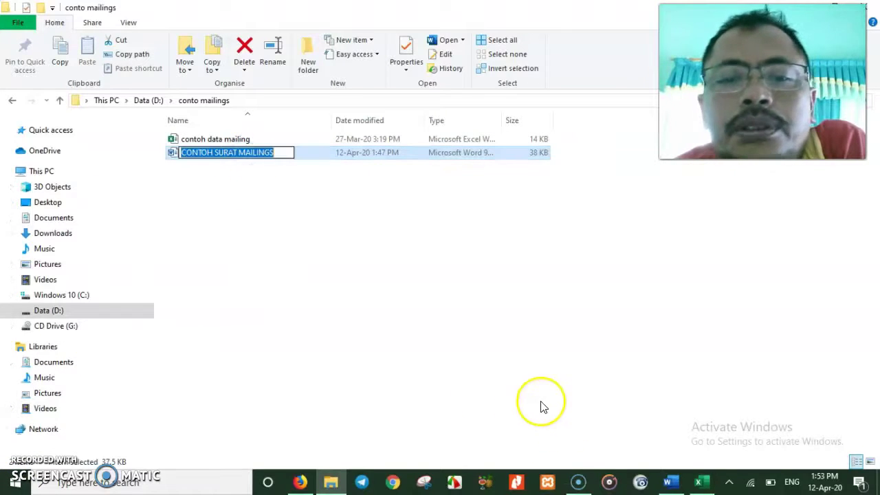
left_click(668, 481)
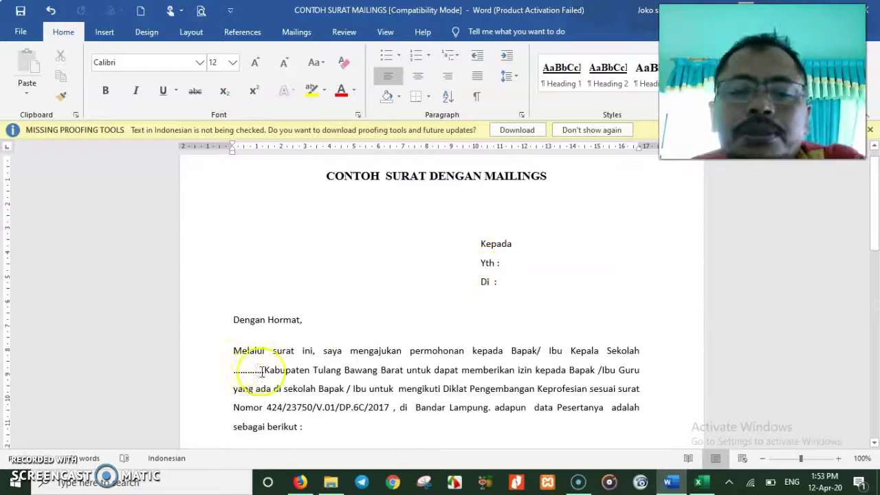
left_click_drag(876, 242, 875, 311)
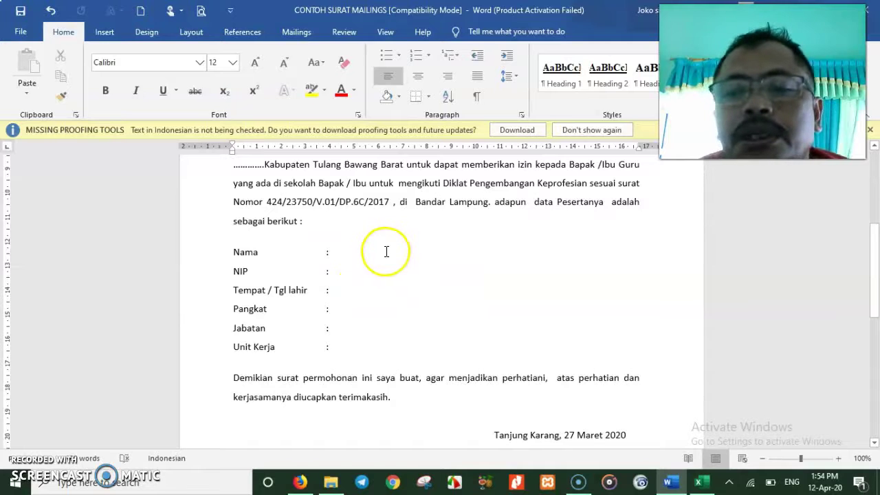
left_click_drag(875, 273, 872, 197)
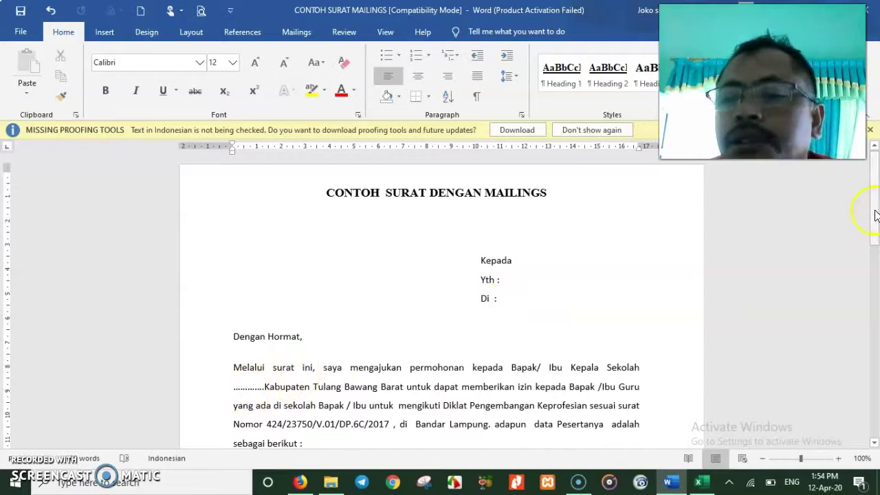
scroll(877, 215, "down", 4)
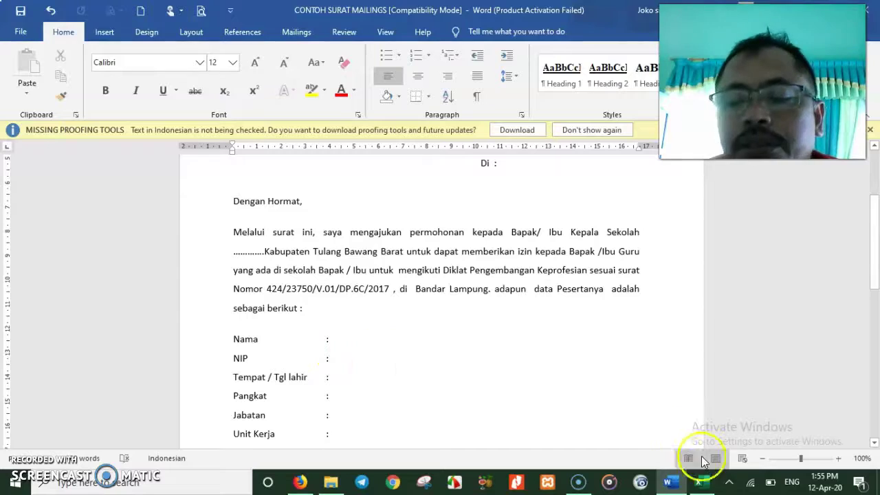
Examine the recipient columns in the contoh data mailing workbook in Excel and compare them with the blanks in the Word letter.
left_click(706, 484)
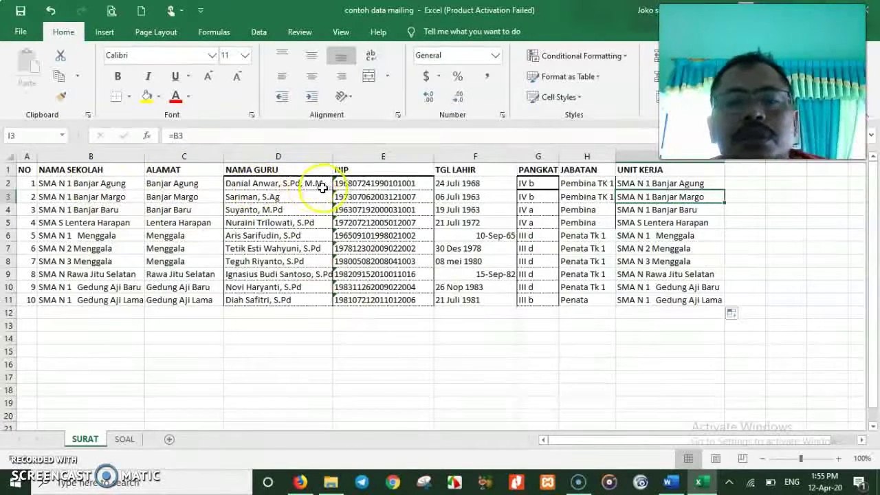
left_click(670, 481)
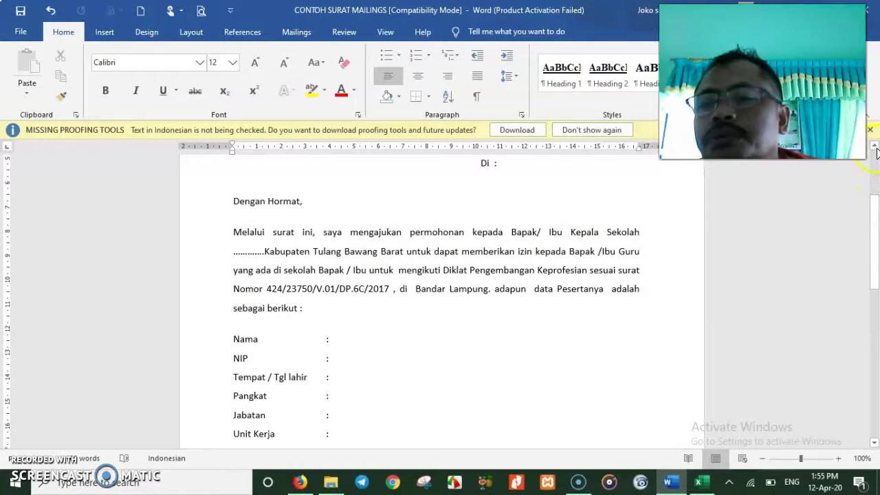
scroll(440, 296, "up", 3)
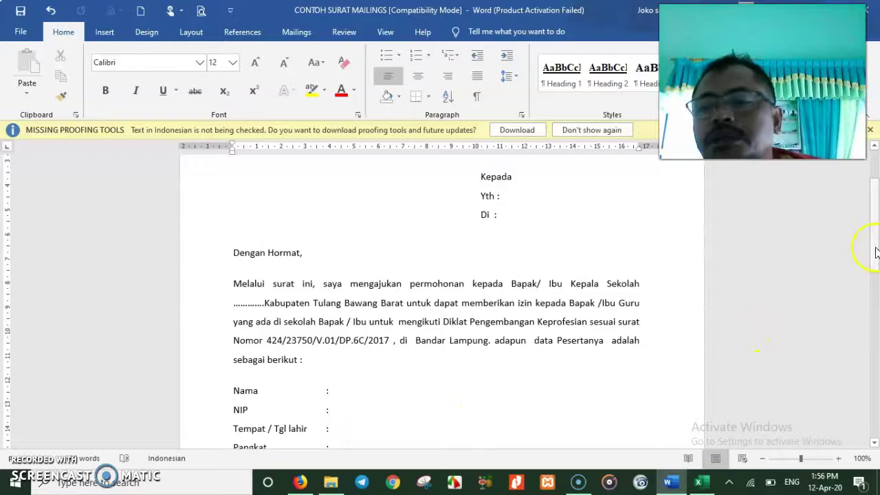
left_click_drag(875, 250, 875, 228)
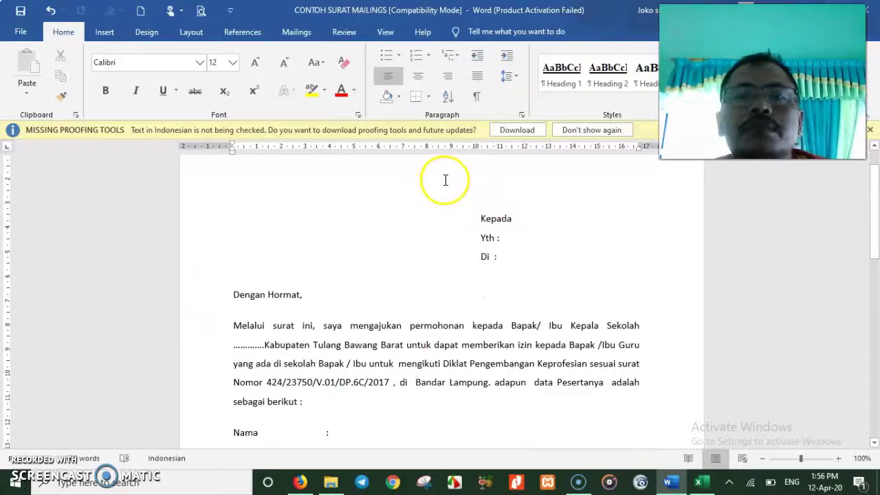
Start the Step-by-Step Mail Merge Wizard for Letters, use the current document and advance to recipient selection.
left_click(297, 32)
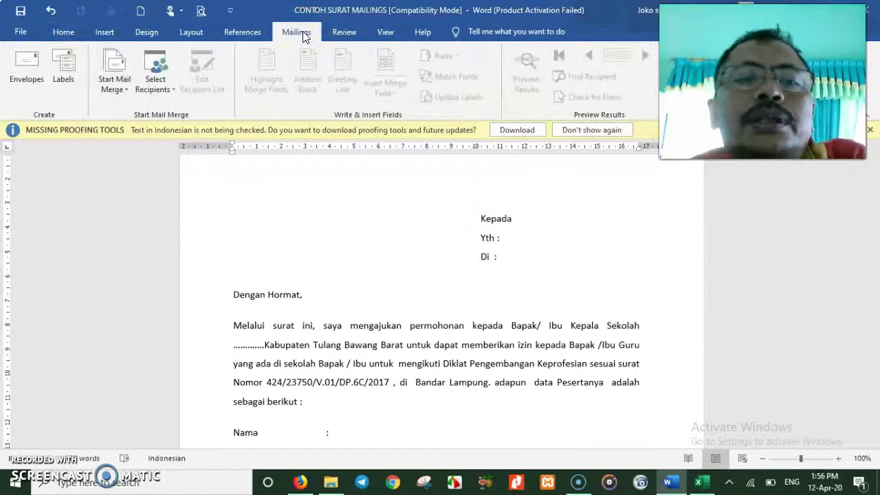
left_click(290, 36)
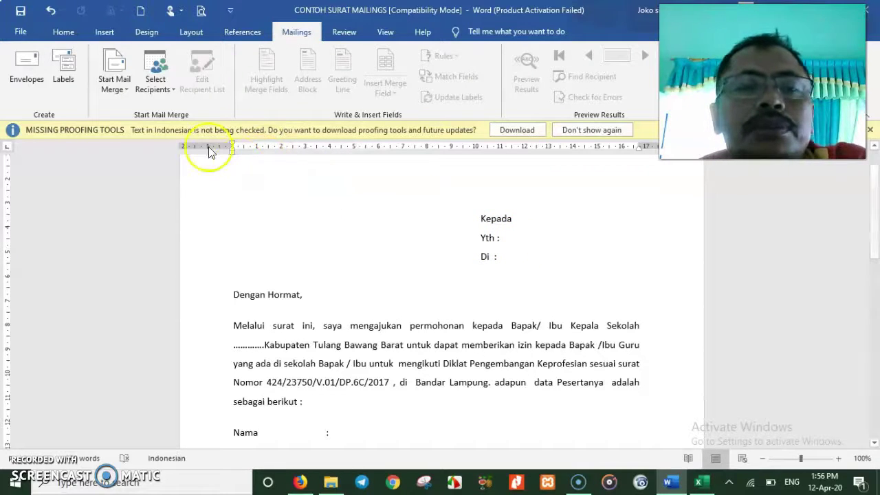
left_click(127, 89)
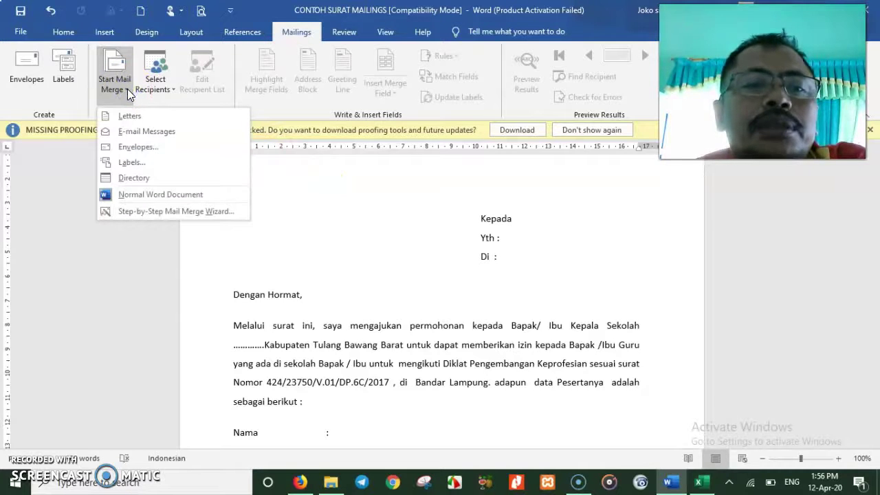
left_click(151, 212)
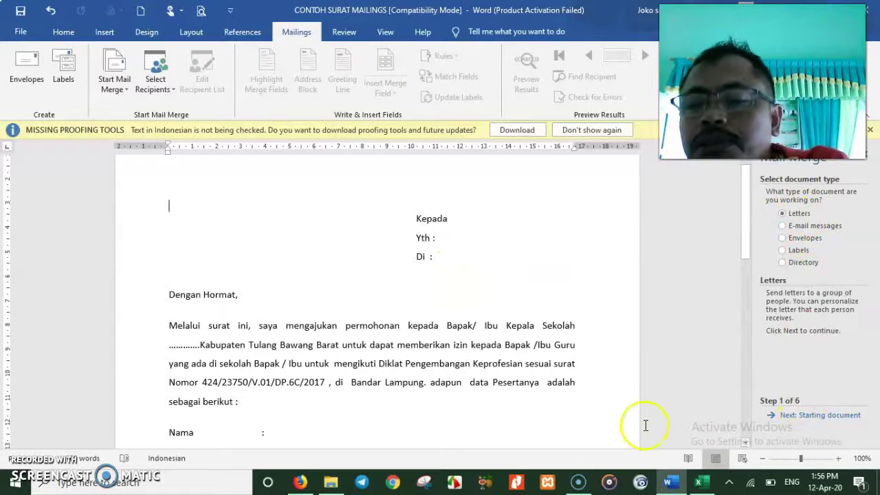
left_click(784, 416)
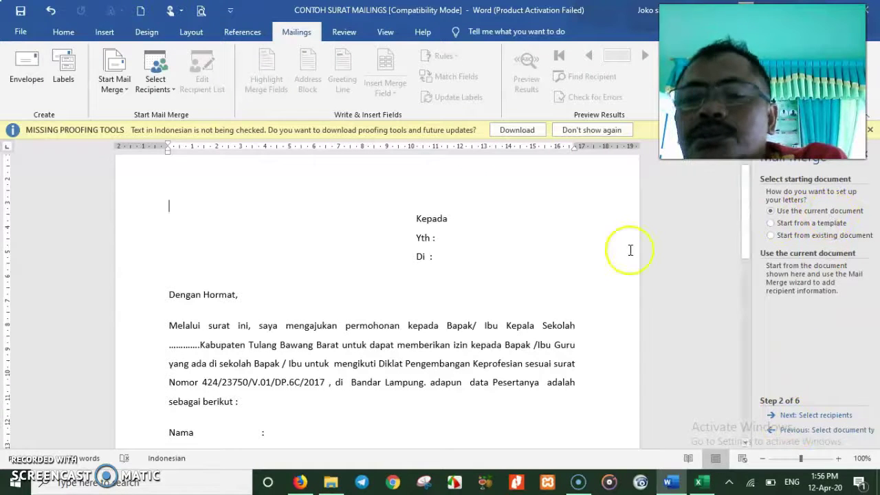
left_click(802, 416)
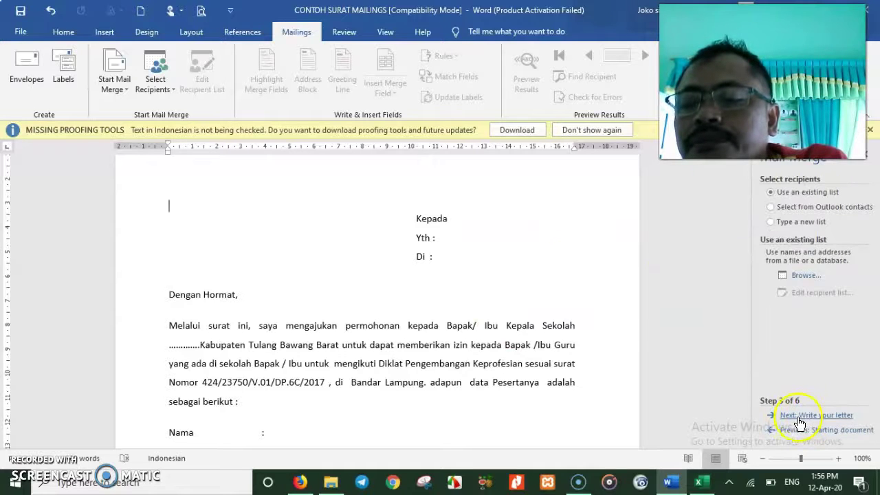
left_click(785, 278)
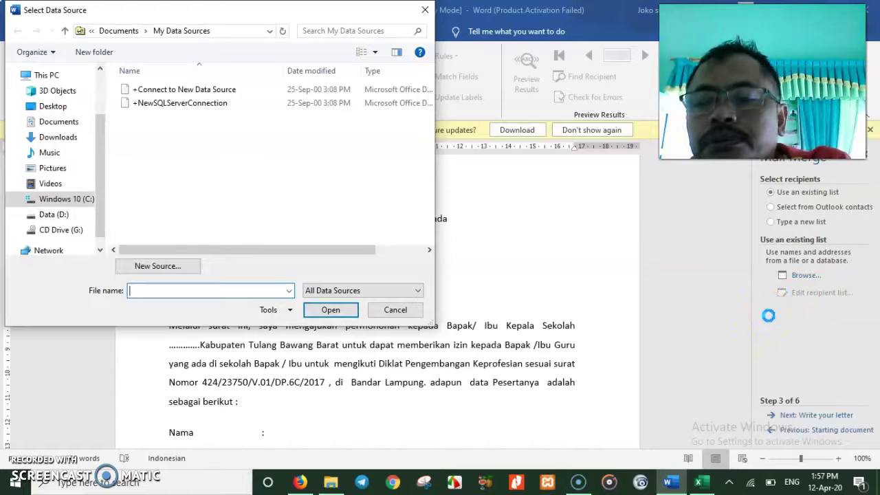
left_click(774, 311)
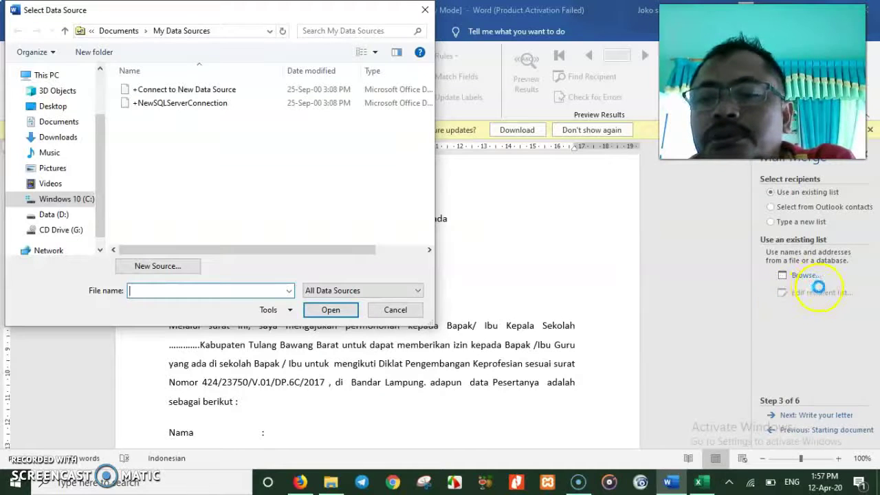
left_click(730, 319)
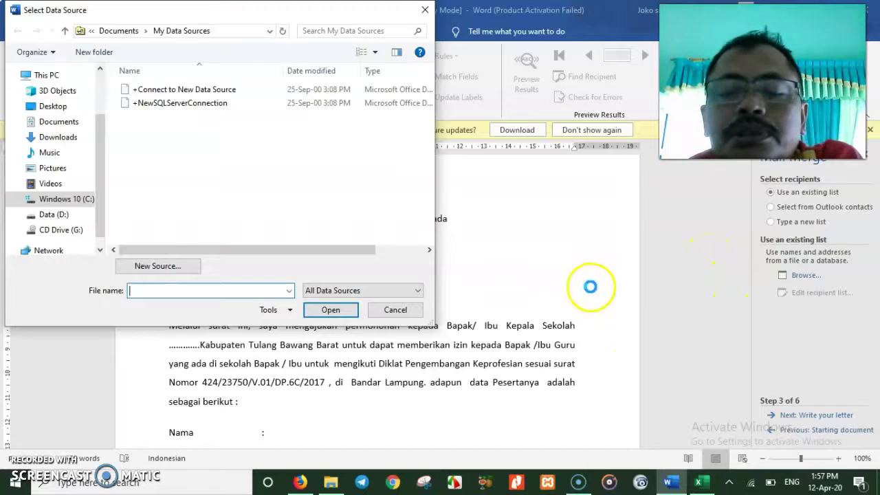
left_click(426, 11)
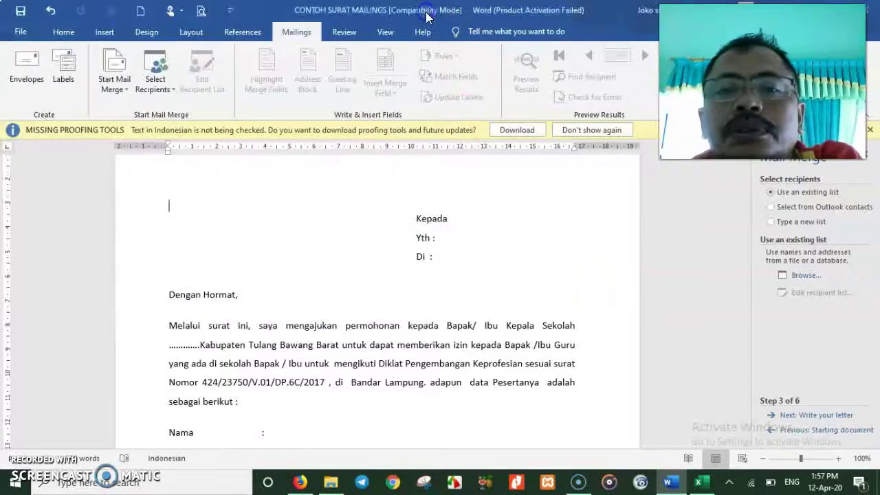
Switch to Excel and close the contoh data mailing workbook, saving its changes.
left_click(700, 482)
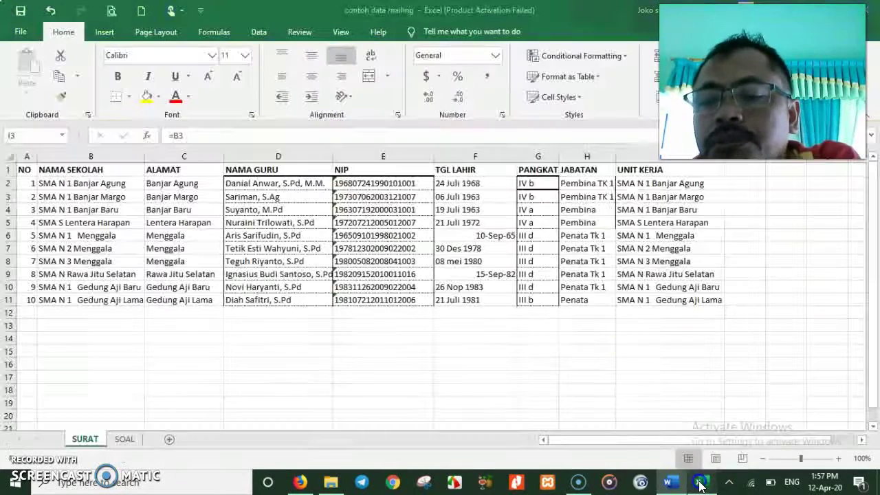
left_click(868, 12)
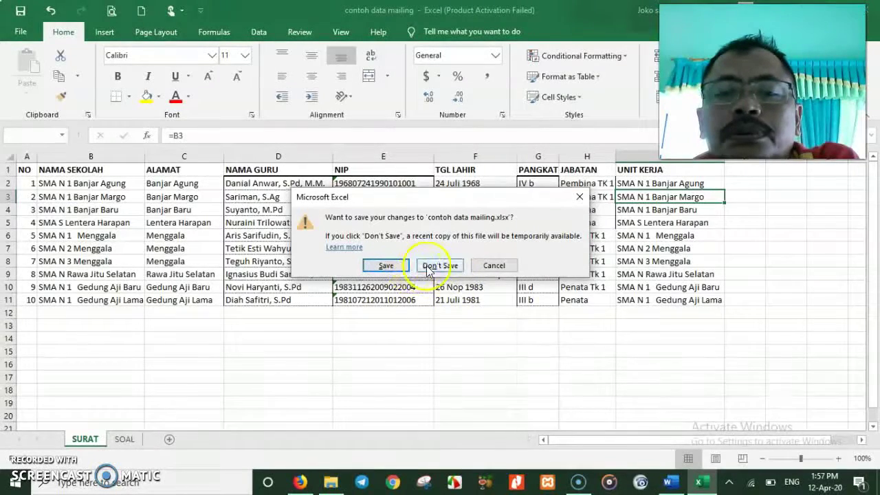
left_click(404, 268)
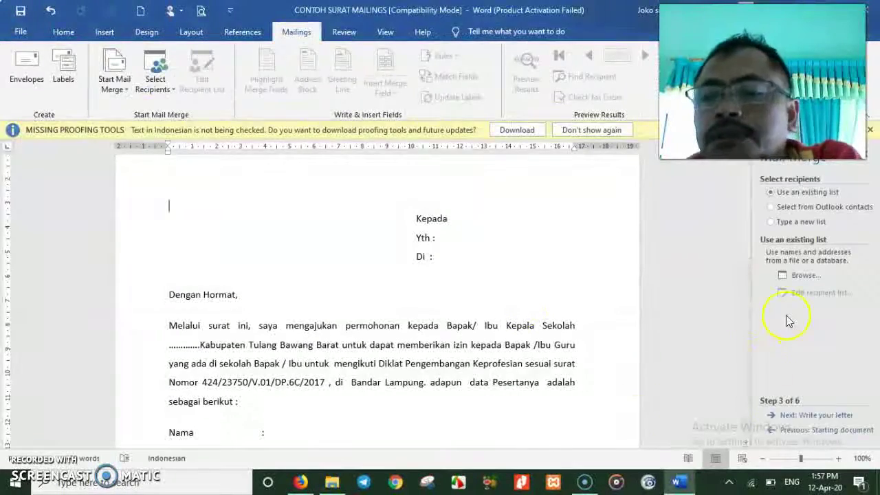
Browse for an existing recipient list and open contoh data mailing from the conto mailings folder on drive D.
left_click(803, 282)
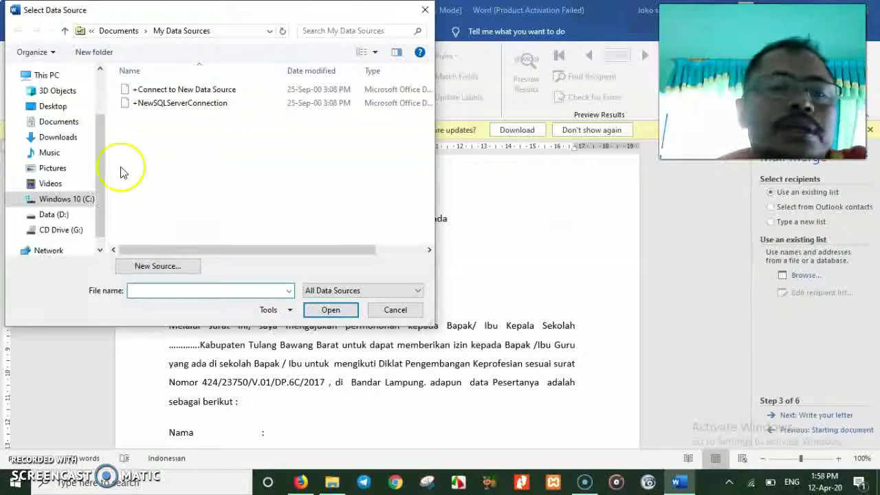
left_click(46, 217)
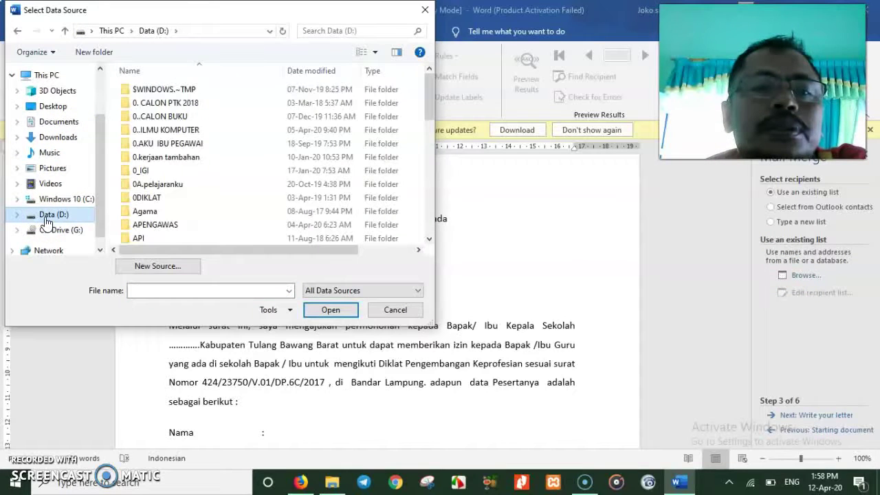
left_click(225, 179)
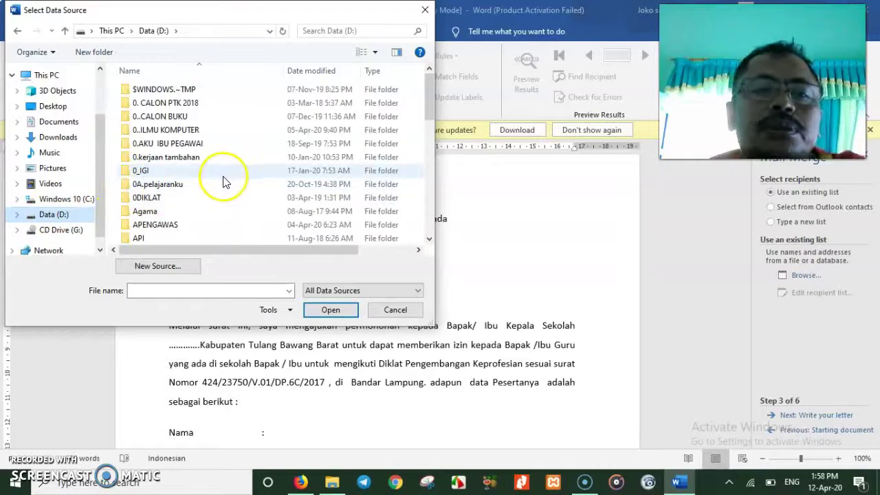
left_click(431, 122)
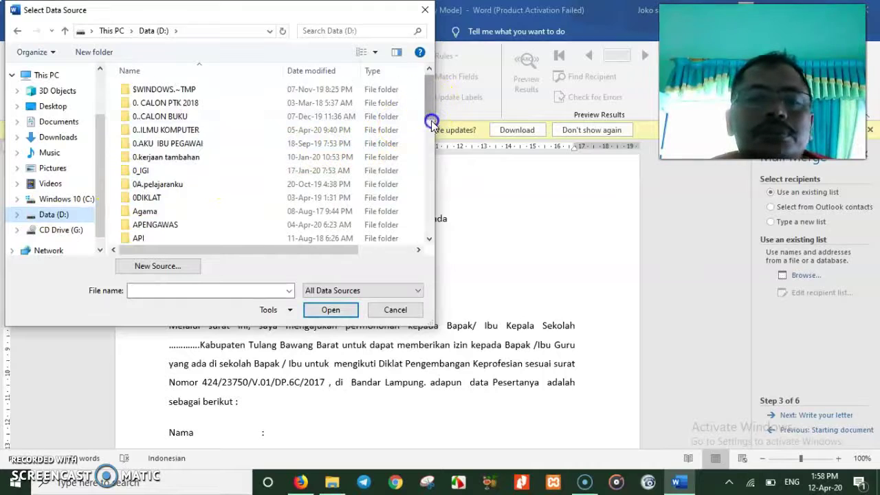
left_click_drag(431, 122, 432, 139)
double_click(178, 159)
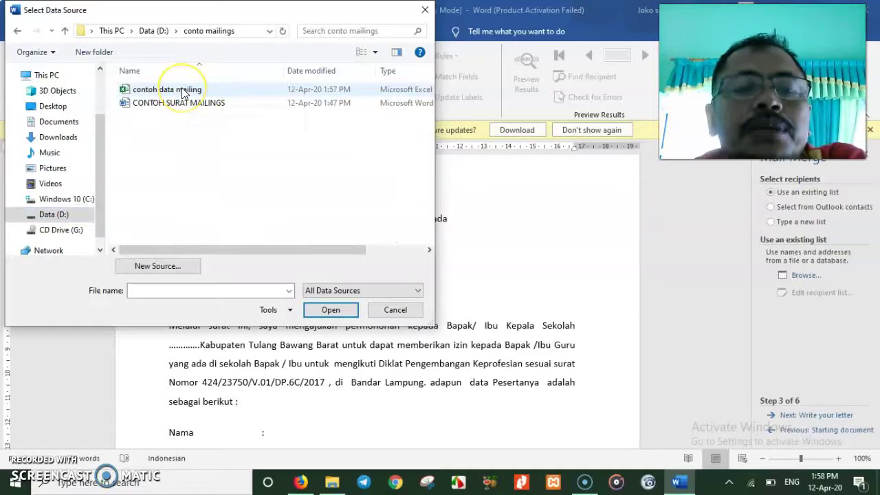
double_click(182, 91)
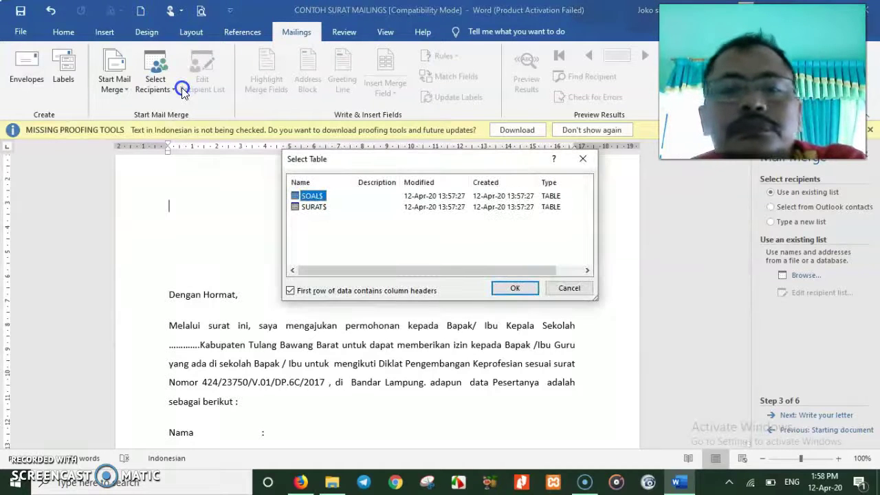
Choose the SURAT$ table as the recipient list, accept all its recipients and advance to the letter-writing stage of the wizard.
left_click(318, 208)
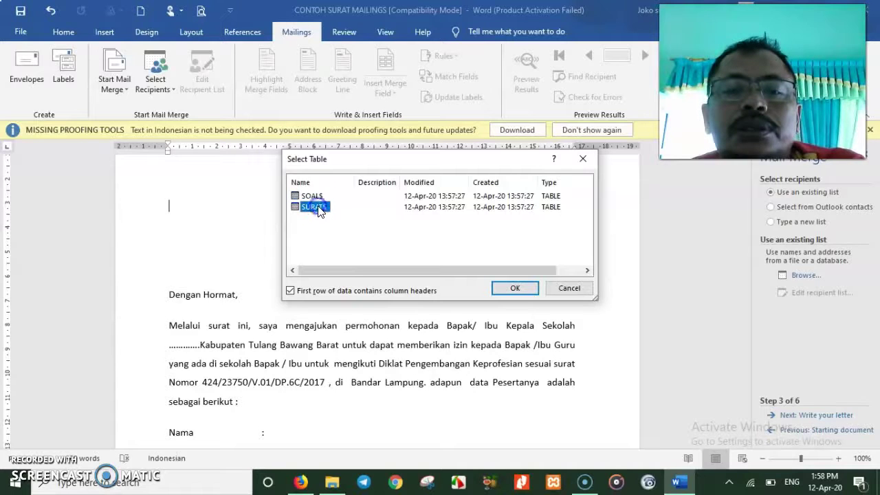
left_click(529, 291)
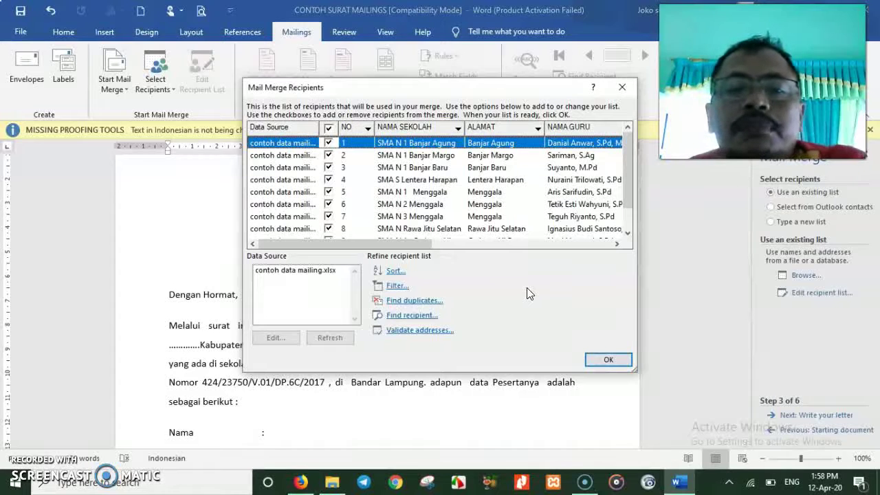
left_click(336, 146)
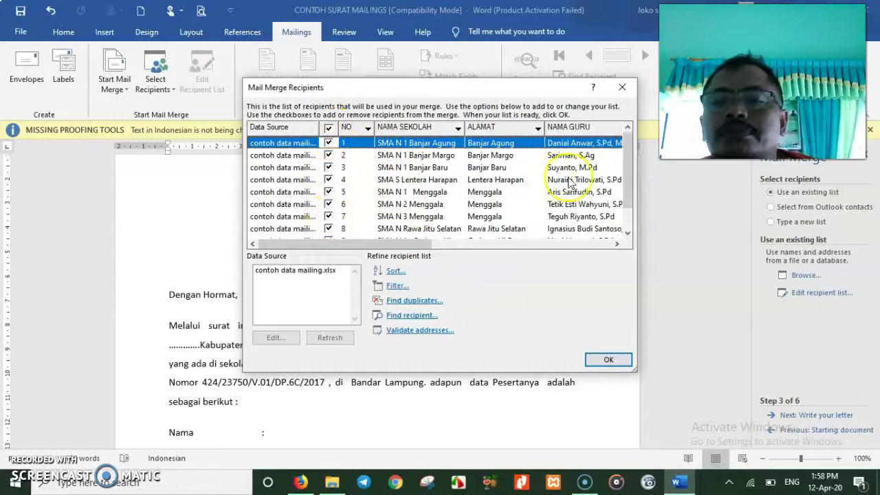
mouse_move(627, 174)
left_mouse_down()
mouse_move(629, 207)
mouse_move(629, 157)
mouse_move(634, 196)
mouse_move(630, 169)
left_mouse_up()
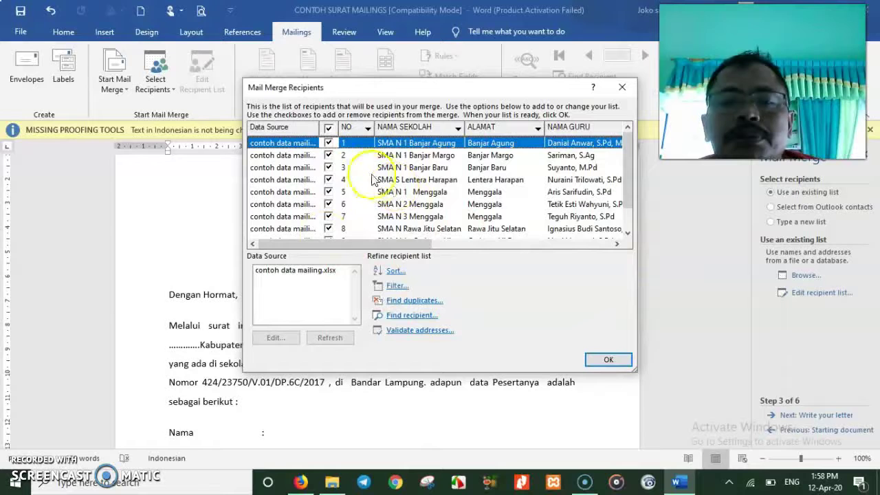
left_click(619, 363)
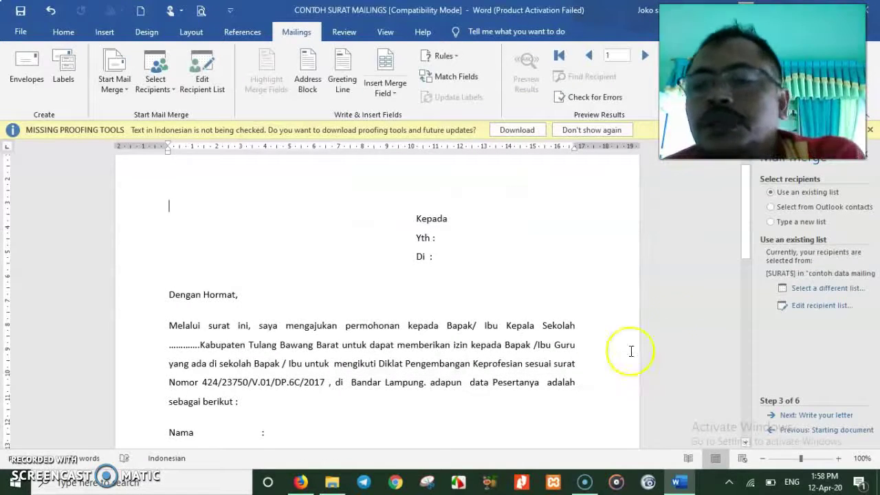
left_click(796, 416)
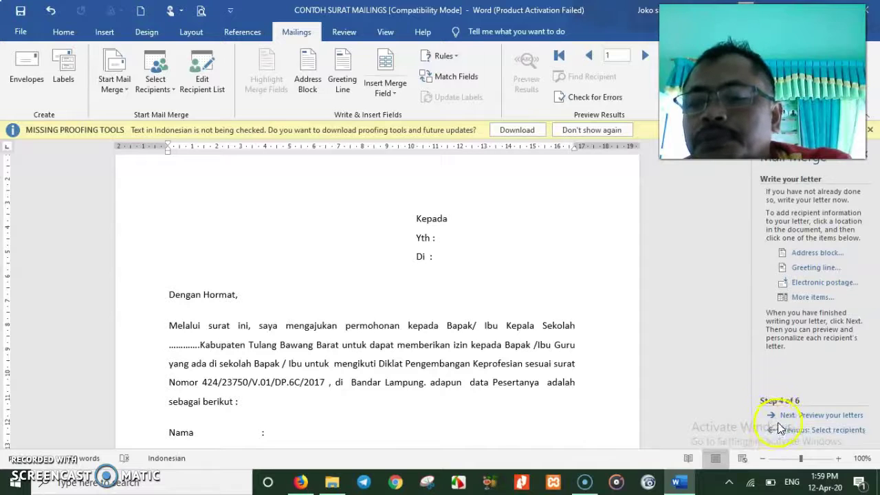
Return to the wizard's recipient selection stage and advance to the letter-writing stage again.
left_click(773, 433)
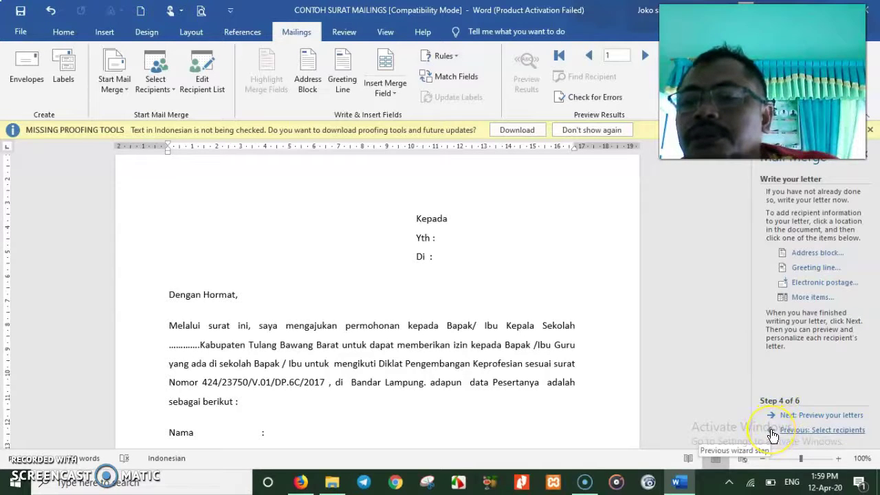
left_click(771, 432)
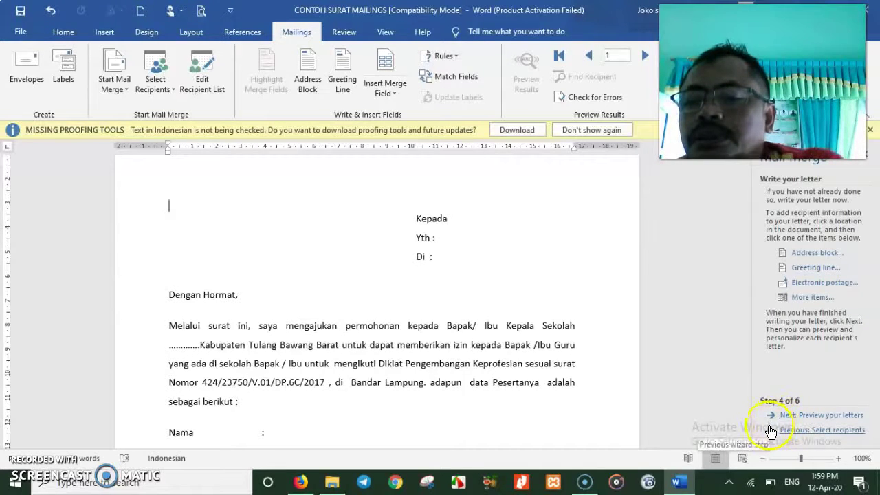
left_click(772, 432)
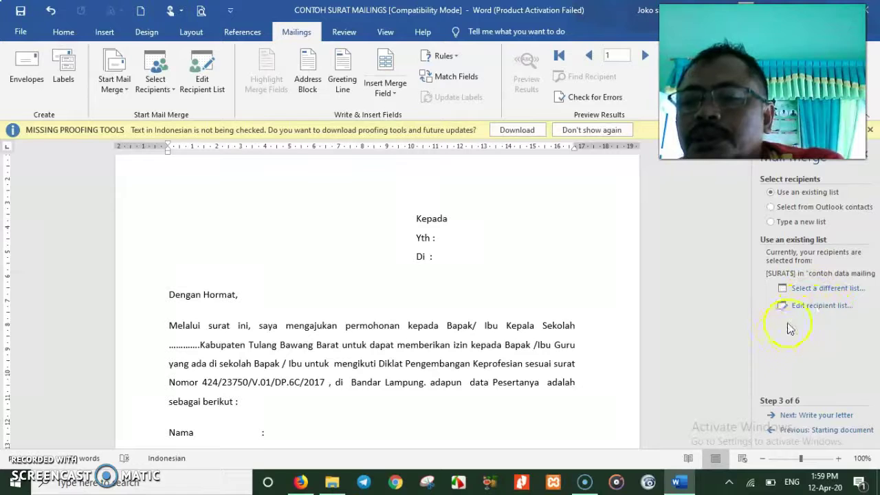
left_click(785, 417)
left_click(792, 421)
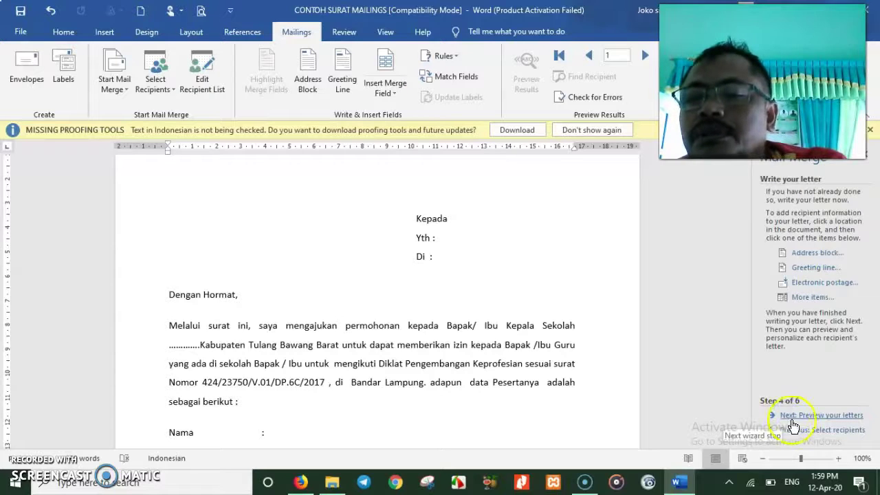
left_click(795, 300)
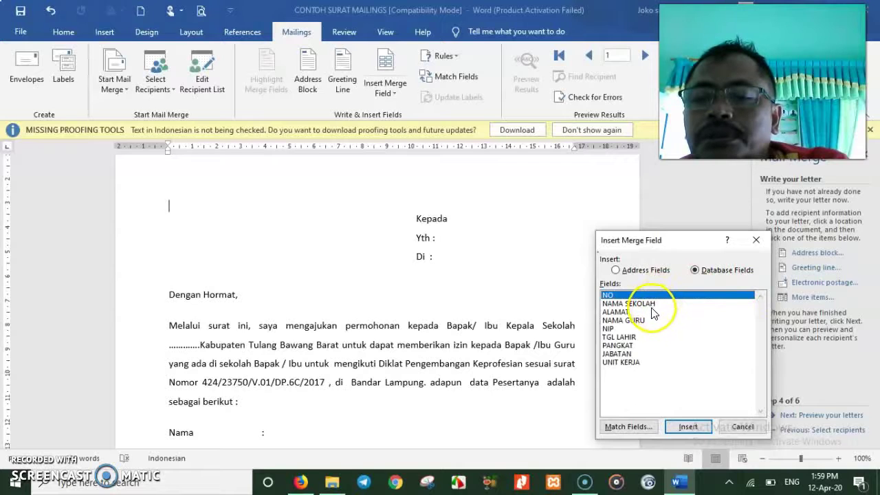
left_click(633, 312)
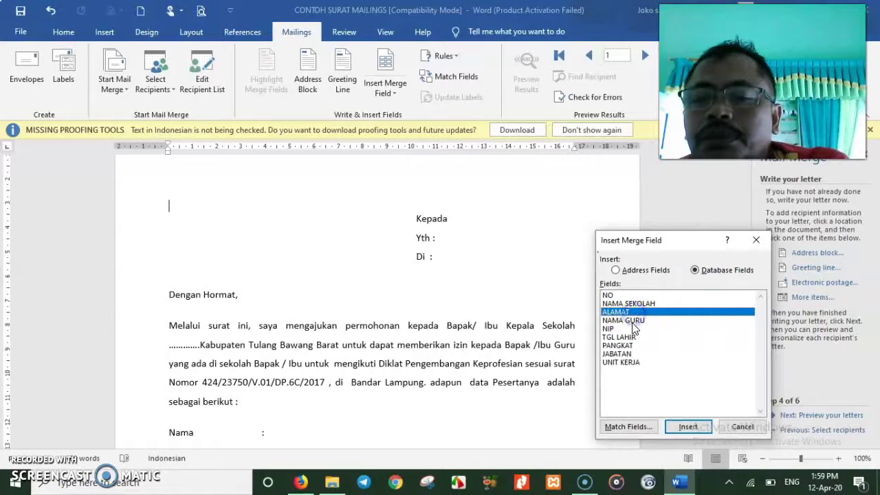
left_click(632, 321)
left_click(632, 330)
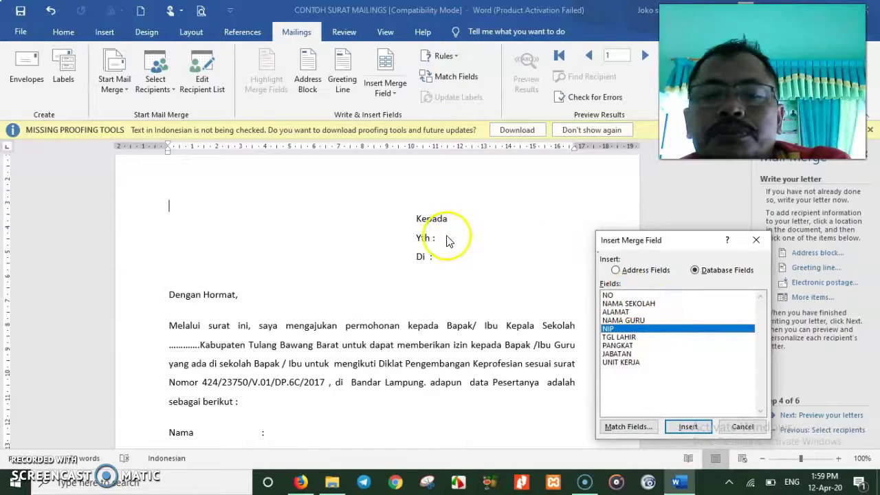
left_click(757, 241)
Insert the NAMA SEKOLAH merge field after "Yth :" in the letter's address block.
left_click(451, 240)
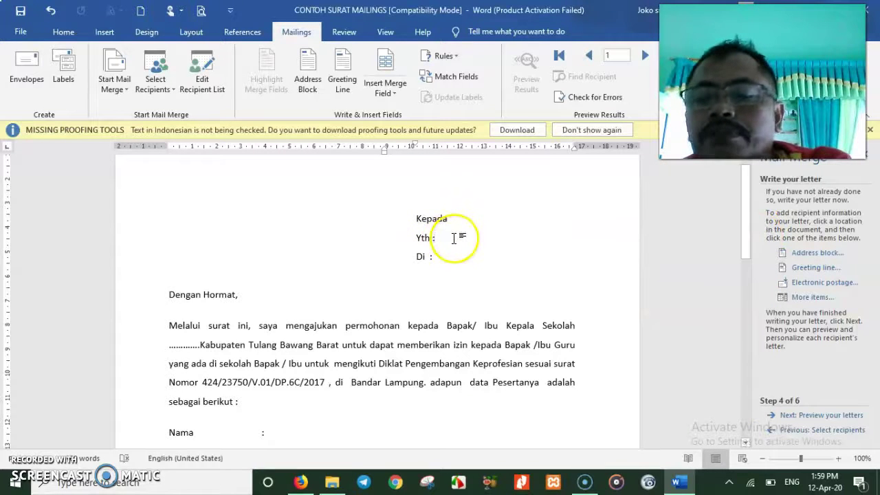
left_click(807, 298)
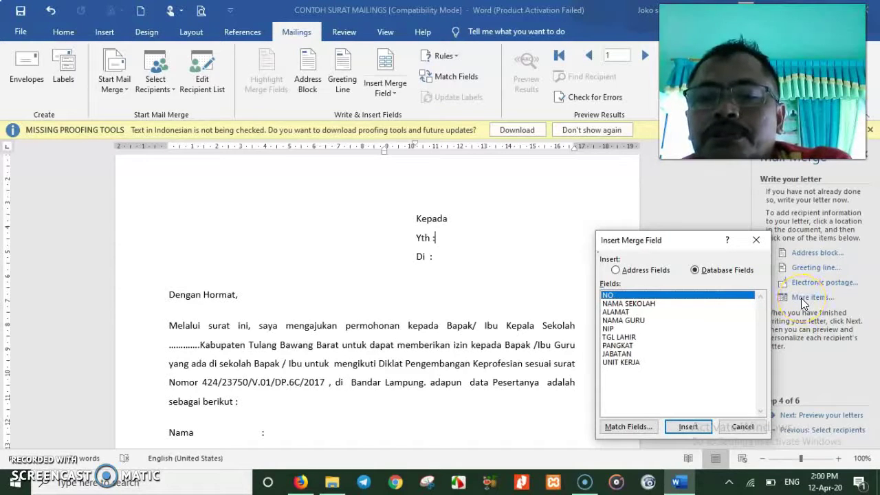
left_click(653, 307)
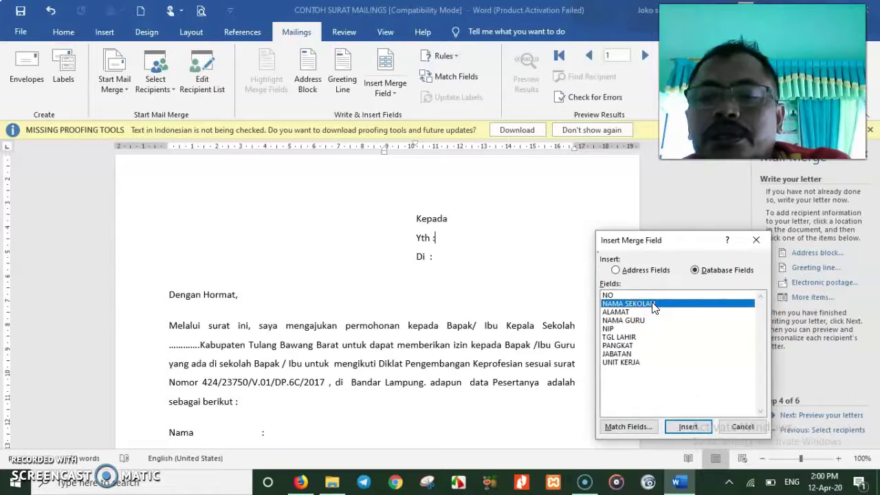
left_click(693, 427)
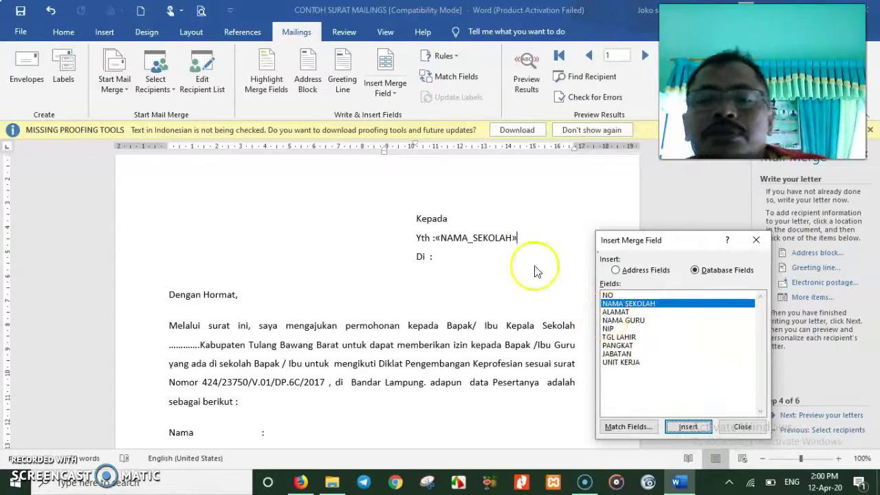
left_click(518, 239)
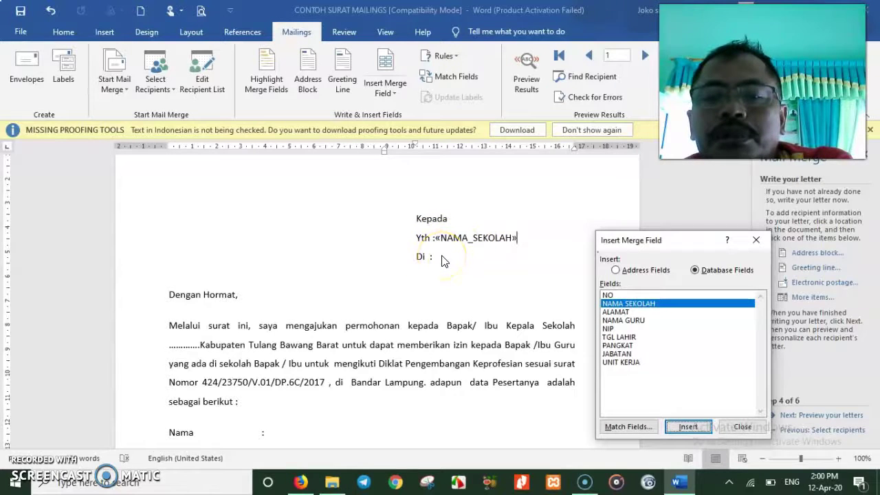
left_click(734, 426)
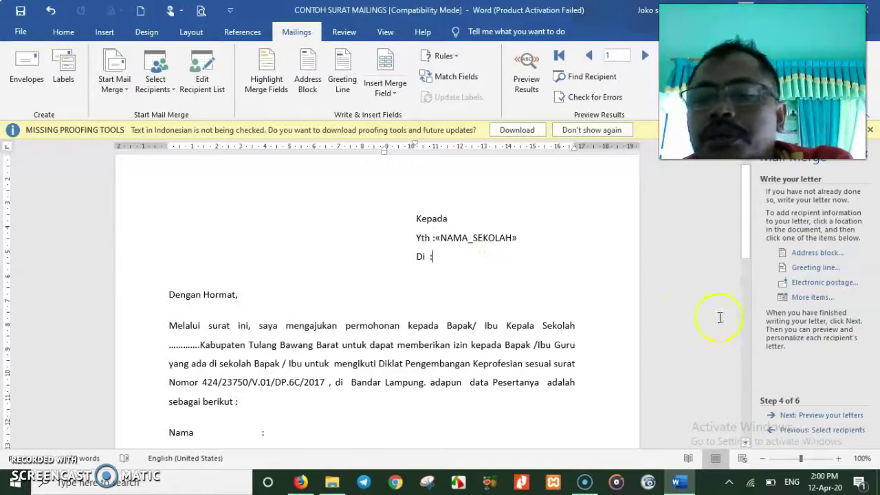
Insert the ALAMAT merge field after "Di :" in the letter's address block.
left_click(810, 298)
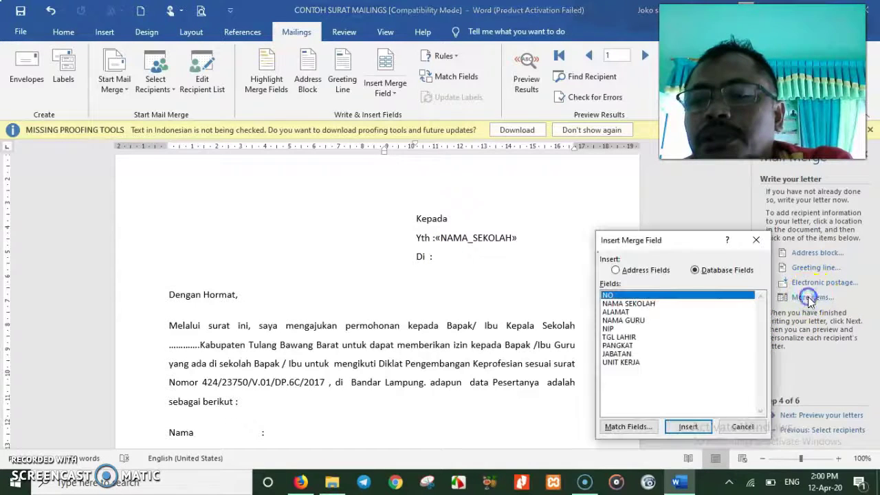
left_click(624, 313)
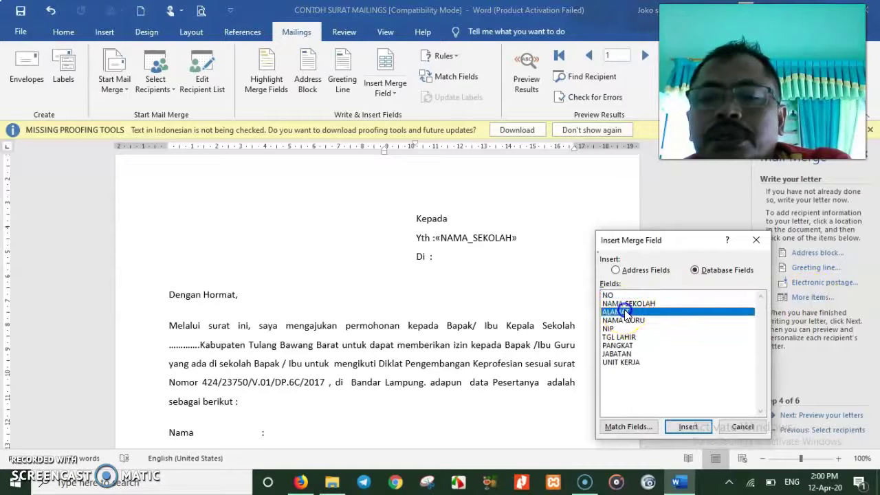
left_click(685, 430)
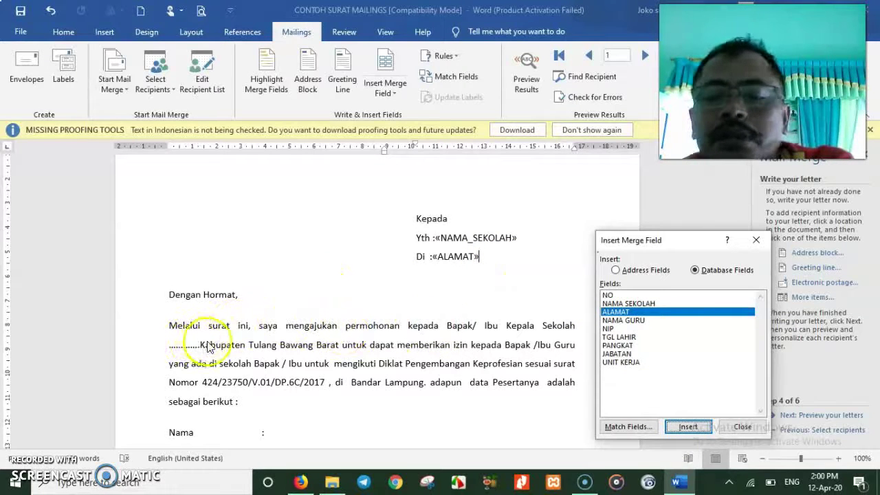
left_click(742, 428)
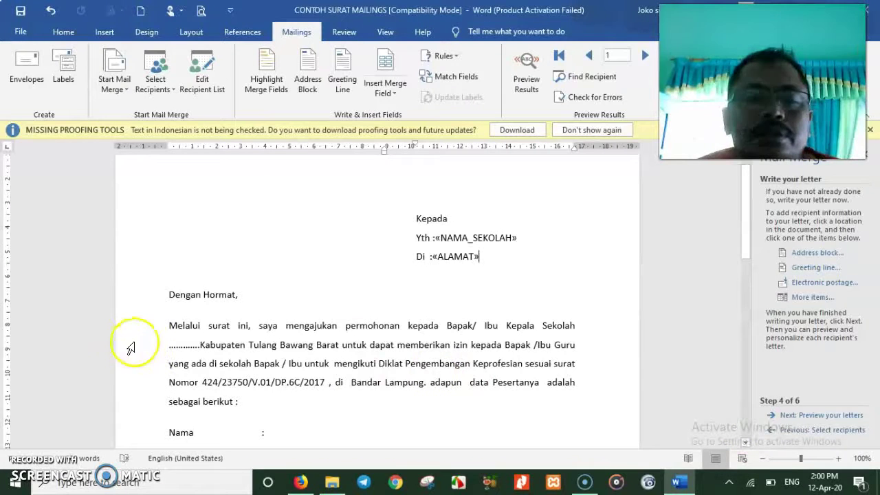
Replace the dotted placeholder before "Kabupaten Tulang Bawang Barat" with the NAMA SEKOLAH merge field.
left_click(167, 346)
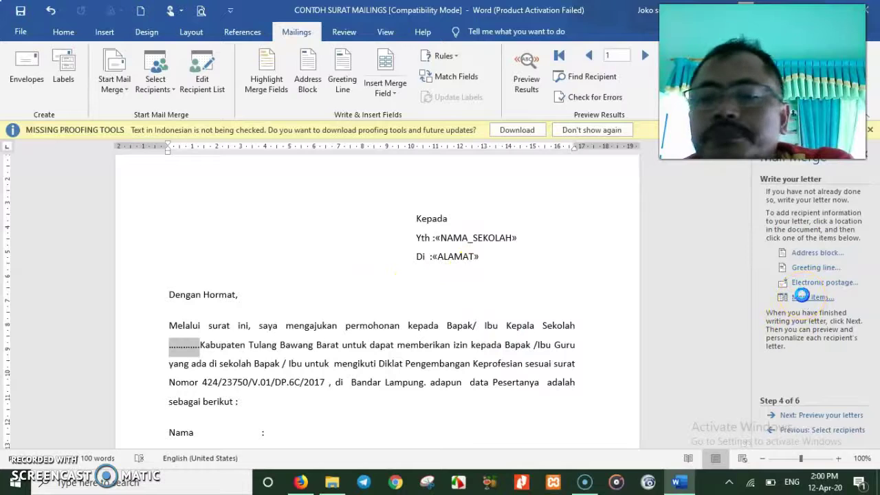
left_click(802, 295)
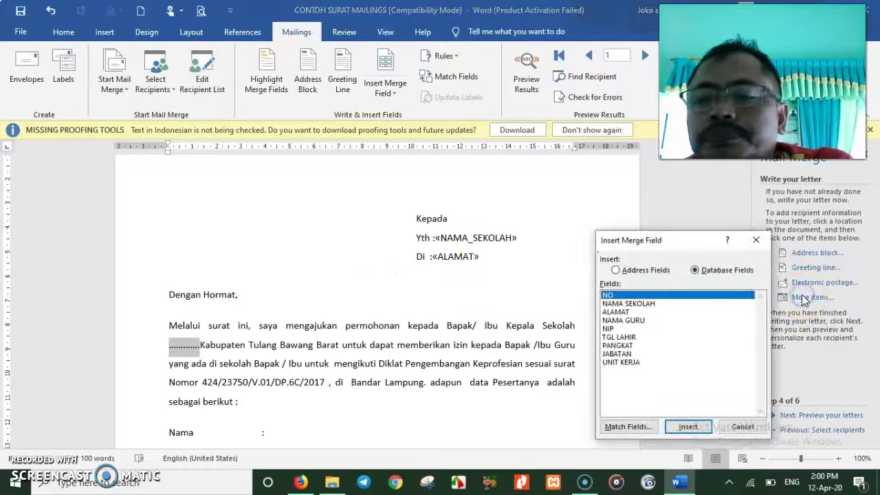
left_click(648, 305)
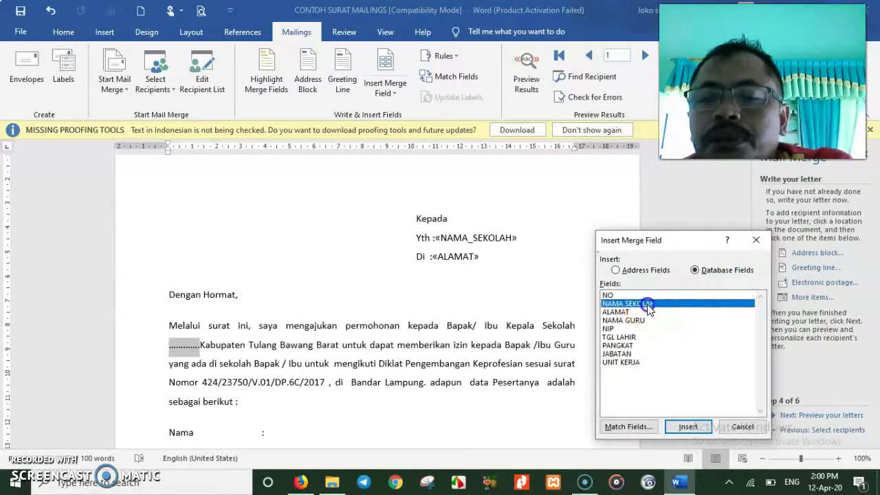
left_click(687, 427)
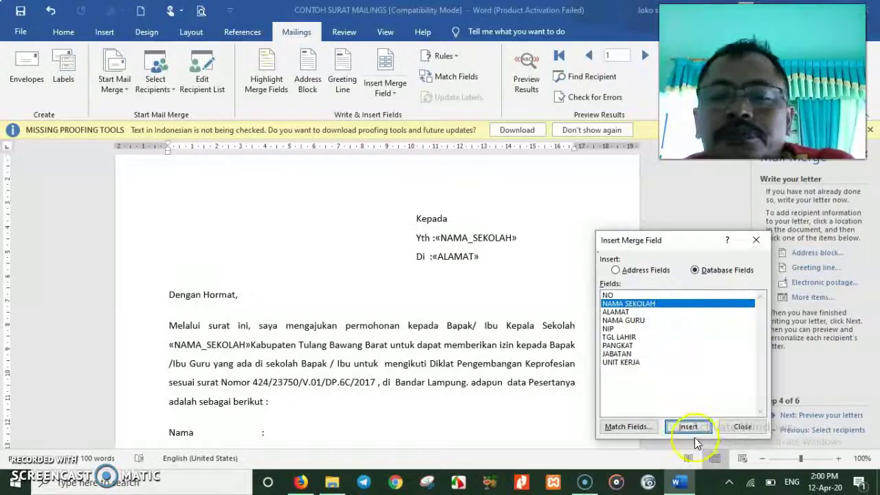
left_click(750, 428)
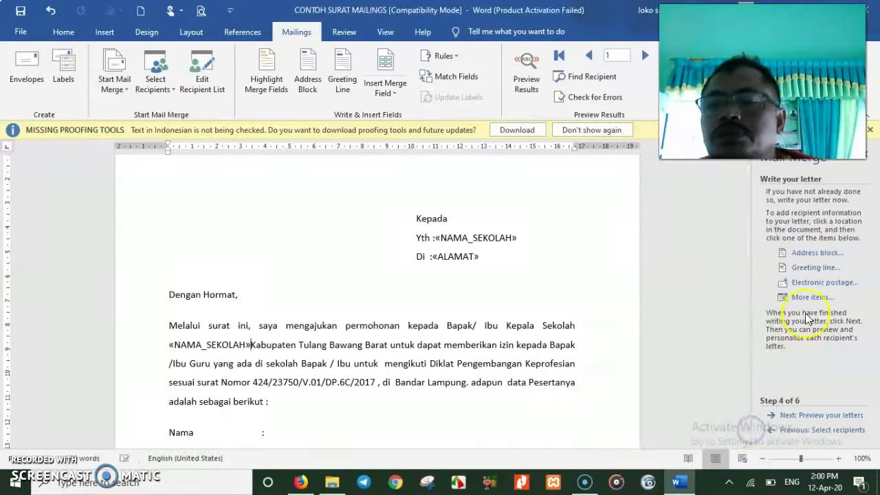
Insert the NAMA GURU merge field after the colon on the participant data's Nama line.
left_click_drag(747, 227, 750, 285)
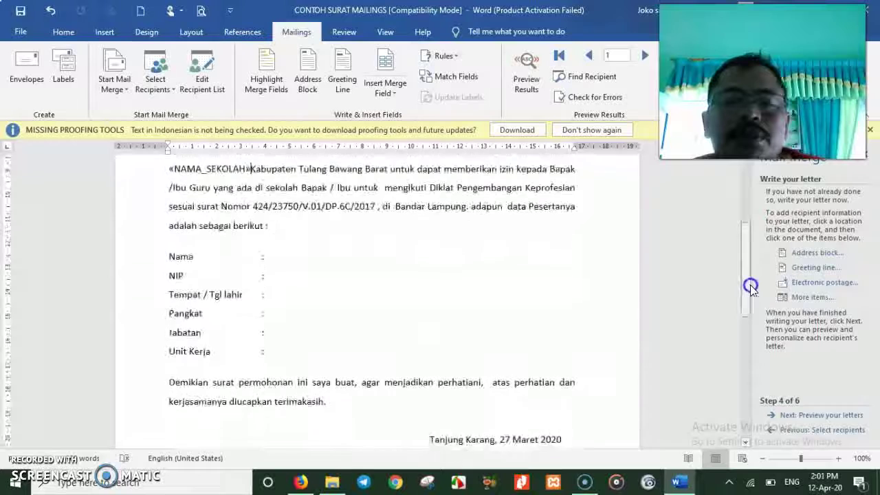
left_click(281, 255)
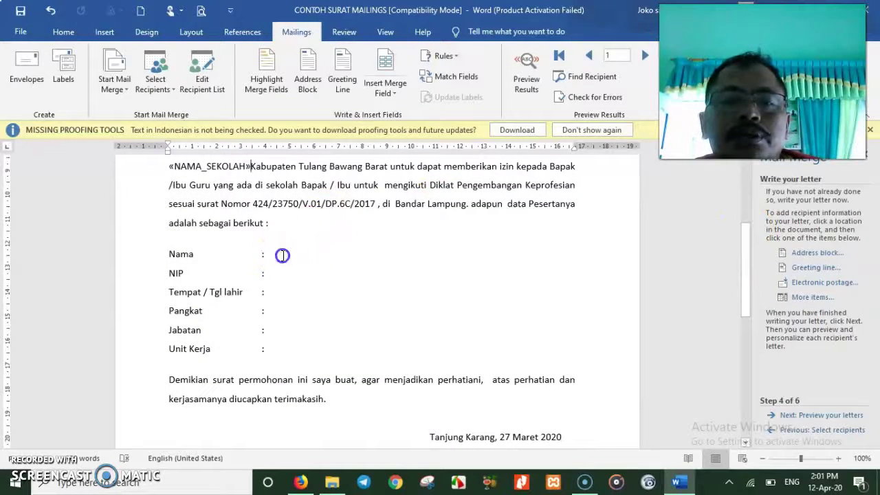
left_click(804, 297)
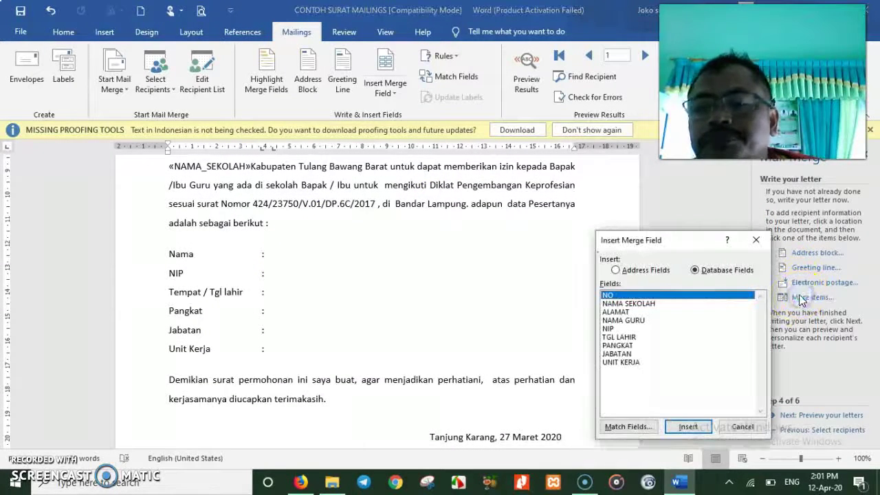
left_click(639, 321)
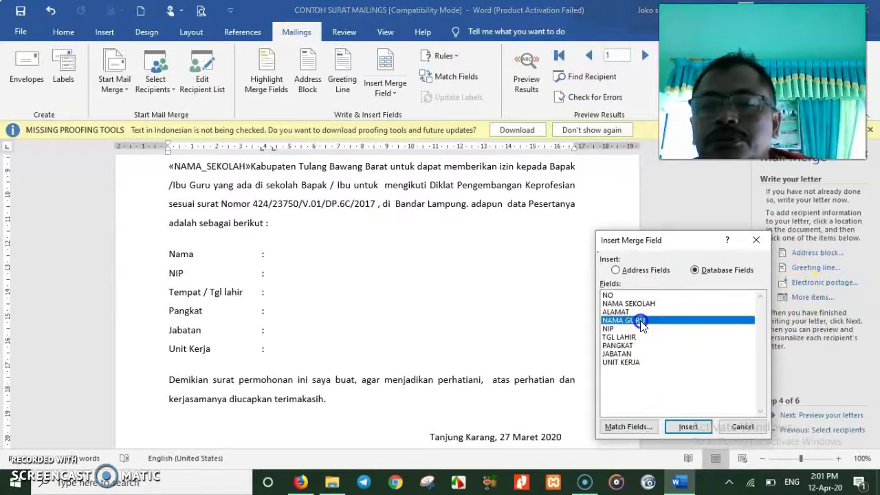
left_click(688, 426)
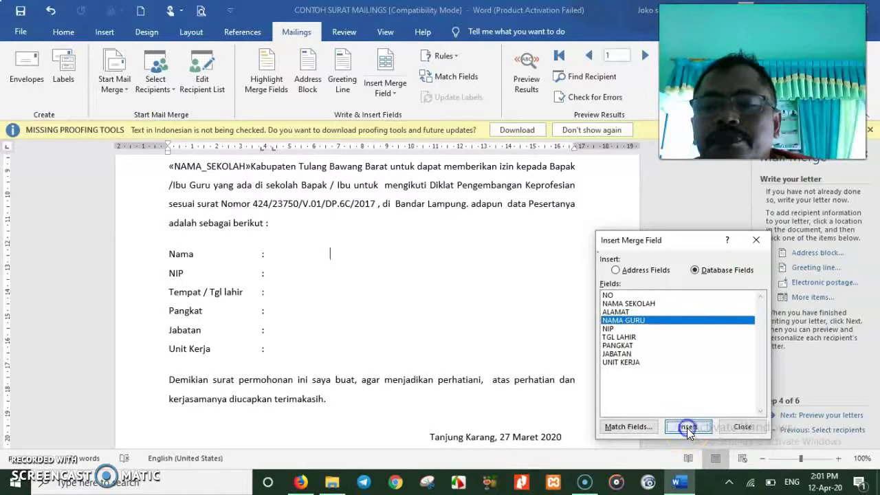
left_click(743, 428)
Insert the NIP merge field after the colon on the participant data's NIP line.
left_click(280, 272)
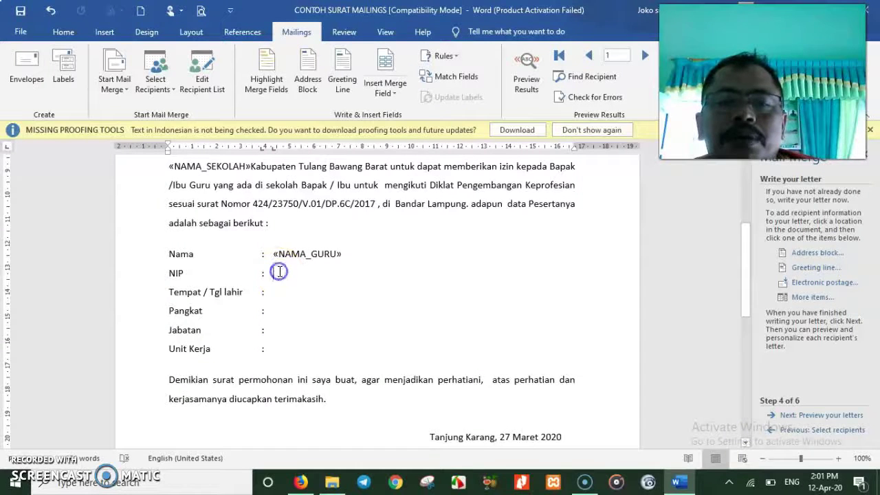
left_click(803, 296)
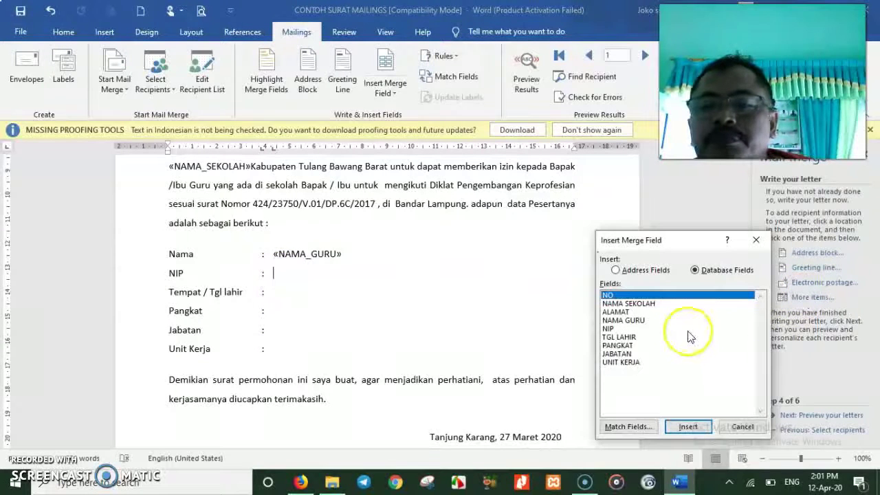
left_click(629, 329)
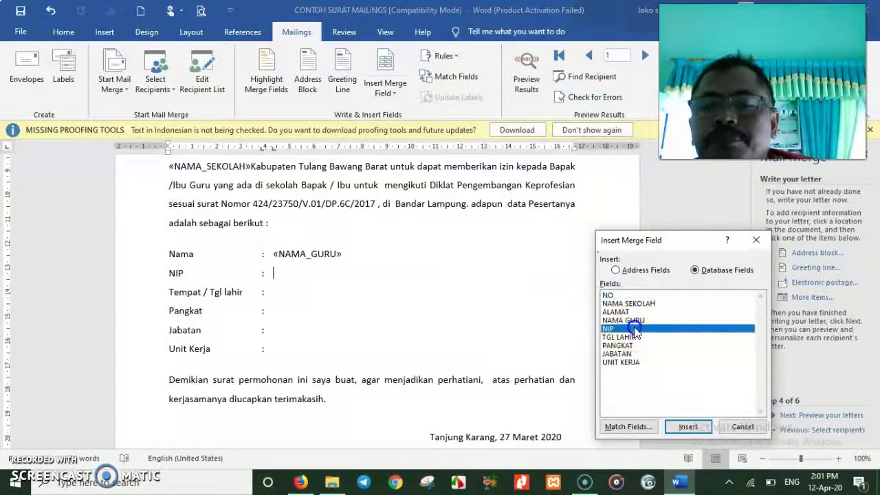
left_click(687, 427)
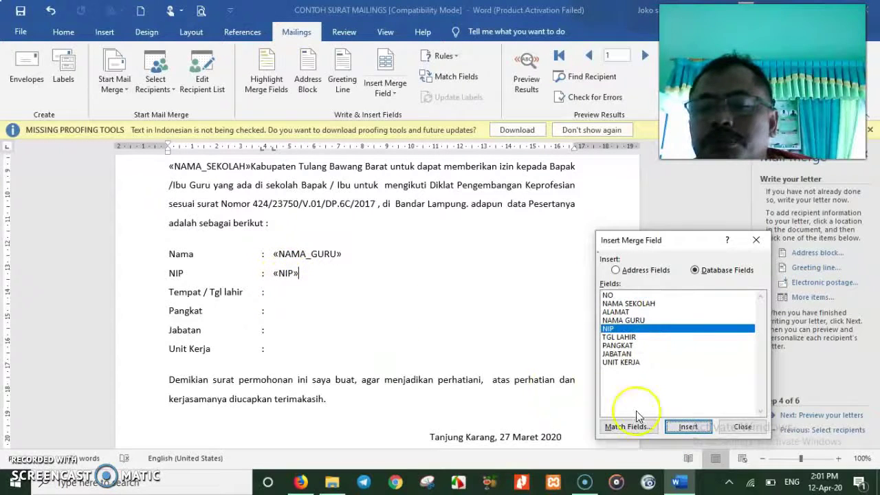
left_click(735, 425)
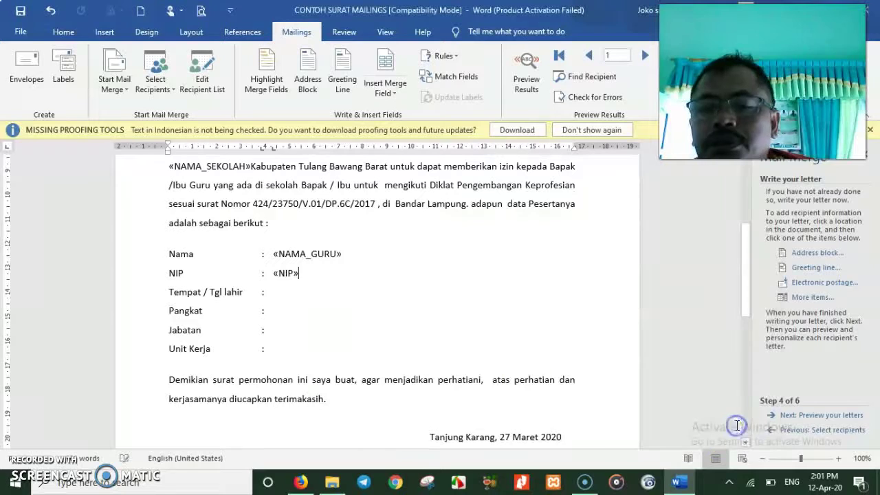
Insert the TGL LAHIR merge field after the colon on the Tempat / Tgl lahir line.
left_click(282, 293)
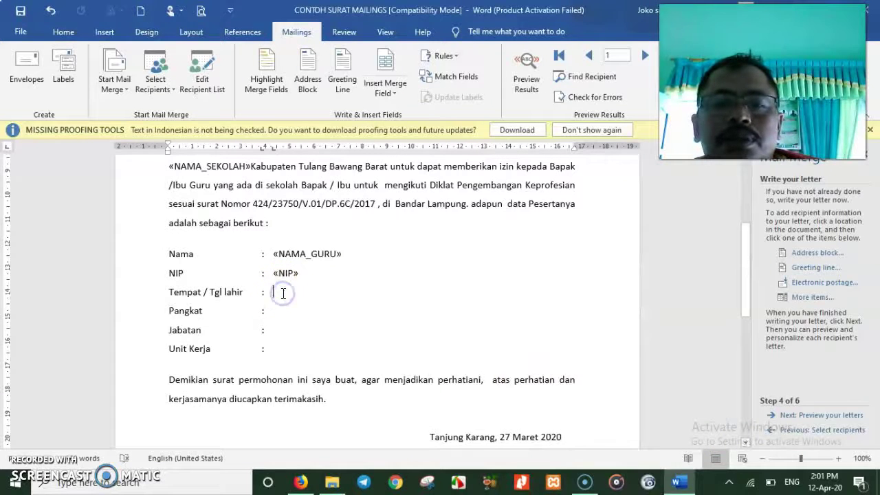
left_click(810, 299)
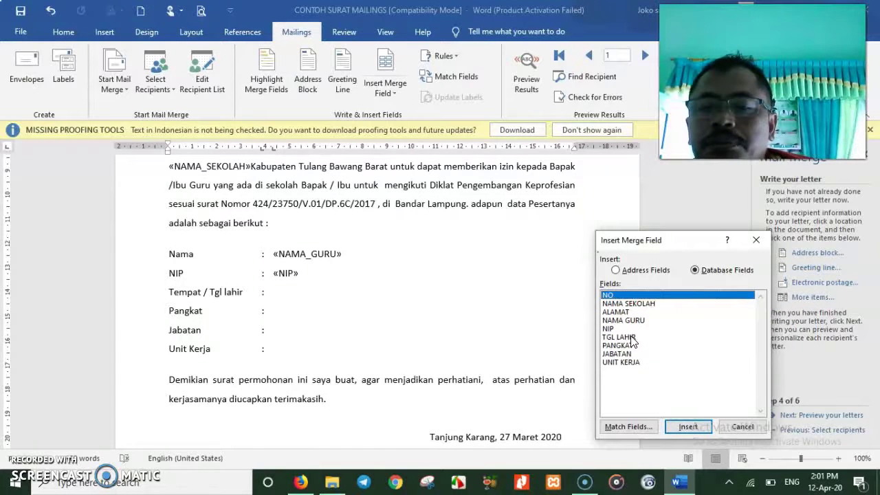
left_click(631, 338)
left_click(698, 426)
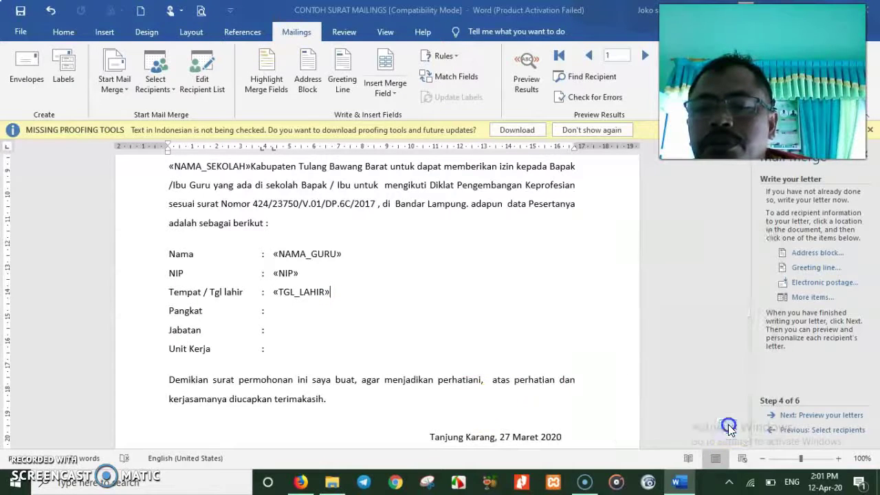
Insert the PANGKAT merge field after the colon on the participant data's Pangkat line.
left_click(741, 427)
left_click(292, 317)
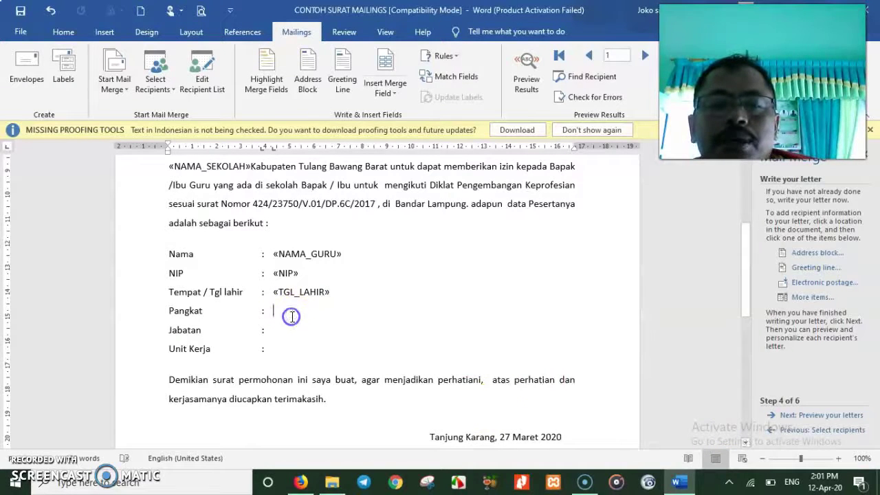
left_click(807, 299)
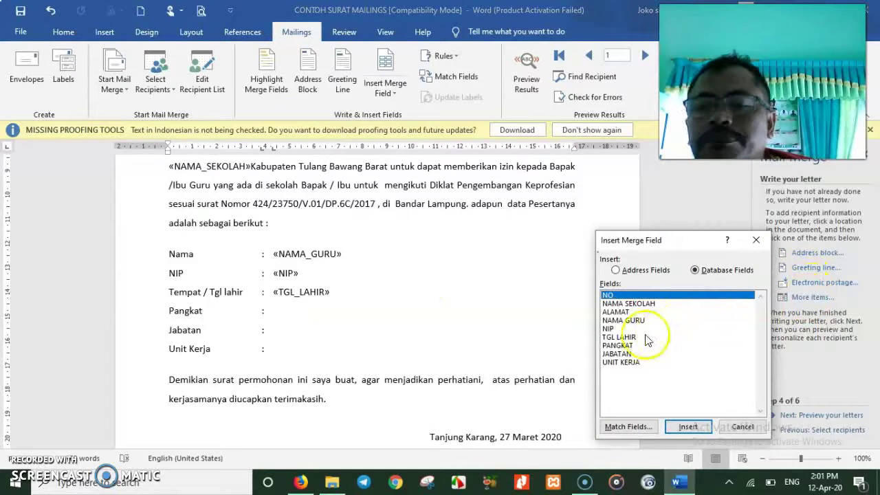
left_click(630, 346)
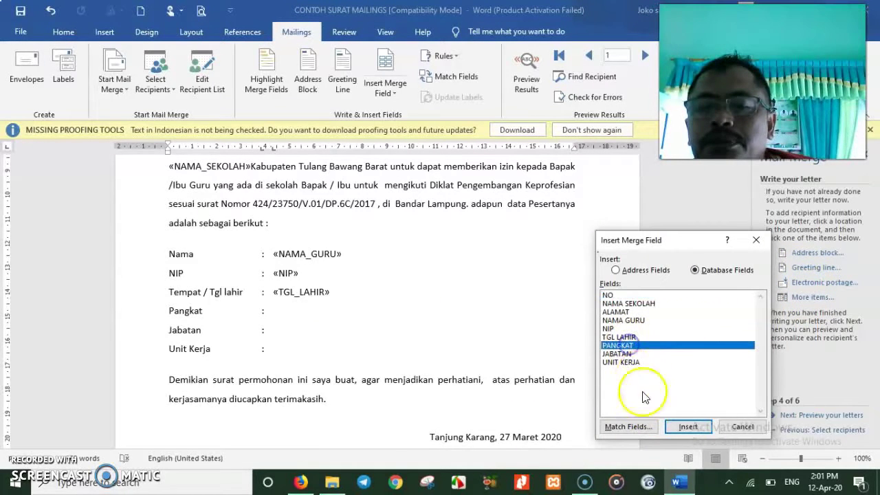
left_click(681, 427)
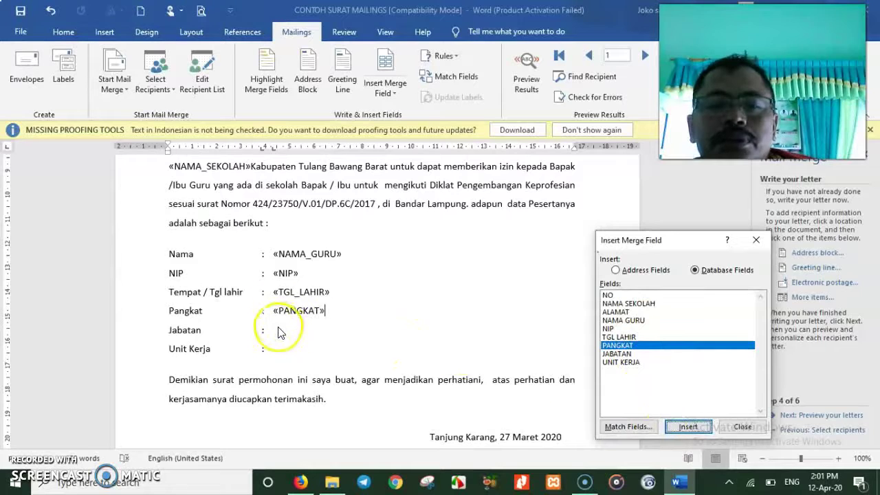
left_click(742, 428)
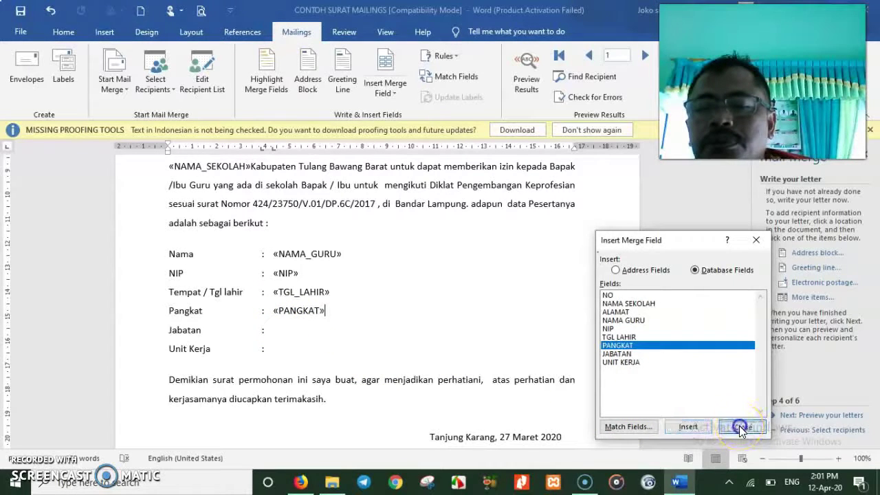
Insert the JABATAN merge field after the colon on the participant data's Jabatan line.
left_click(276, 331)
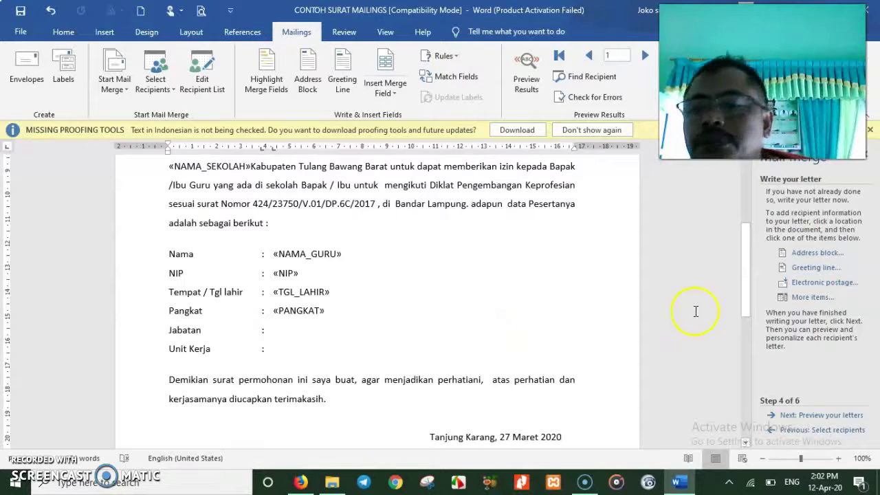
left_click(801, 297)
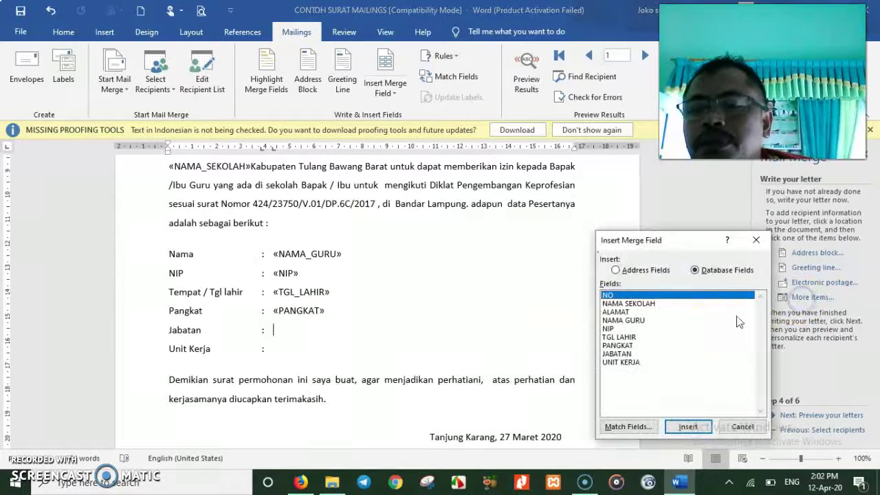
left_click(625, 352)
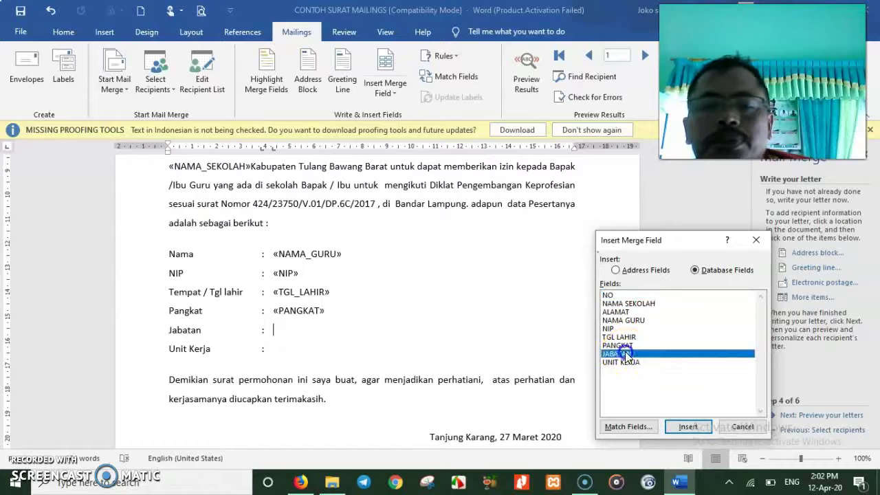
left_click(688, 428)
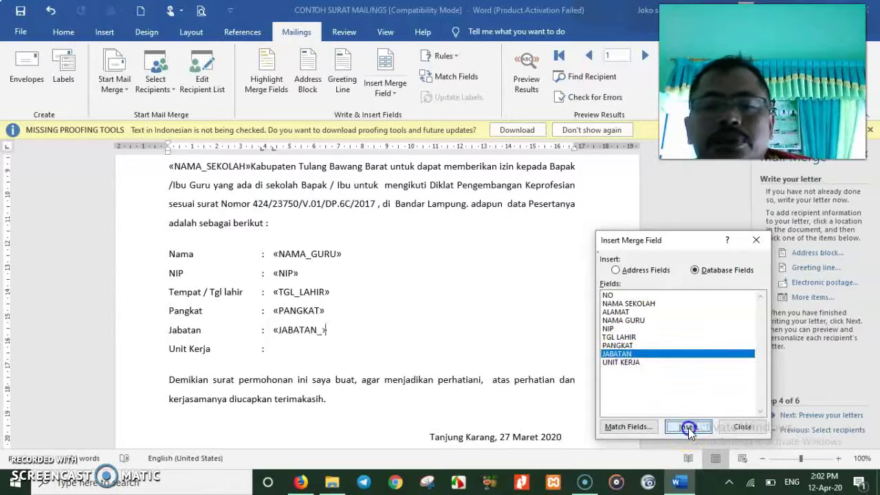
left_click(742, 427)
Insert the UNIT KERJA merge field after the colon on the Unit Kerja line.
left_click(293, 350)
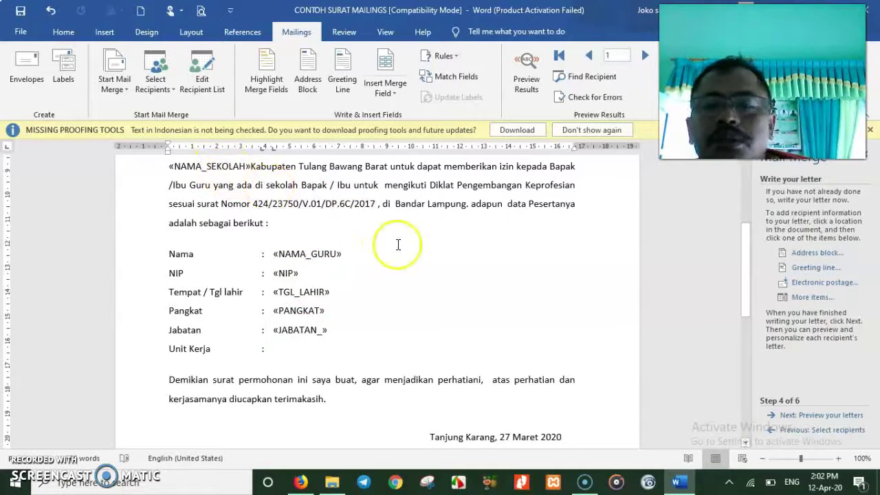
left_click(818, 299)
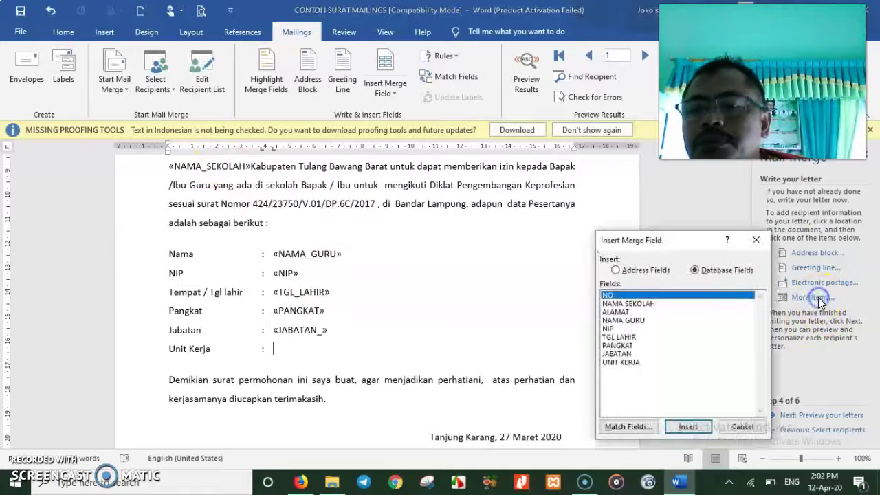
left_click(631, 363)
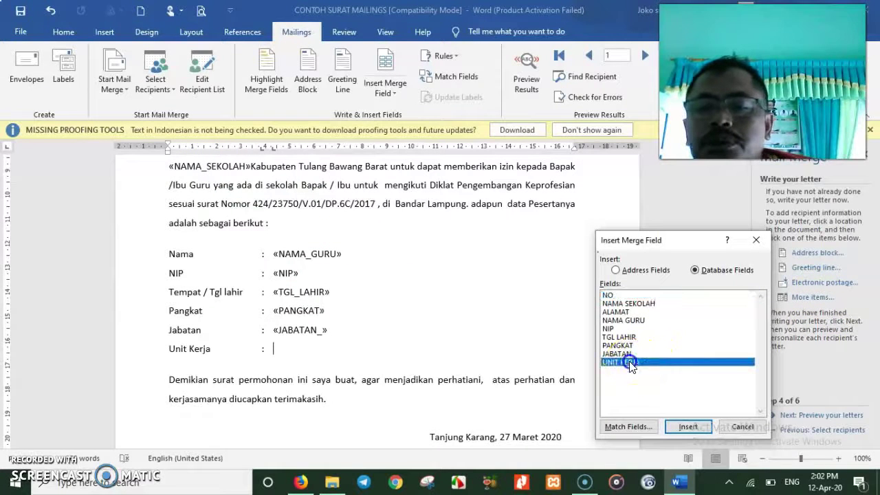
left_click(689, 427)
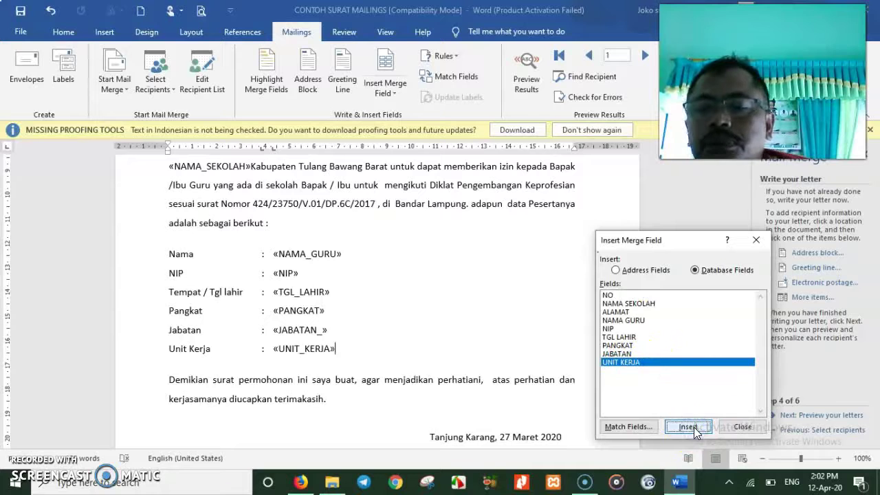
left_click(743, 427)
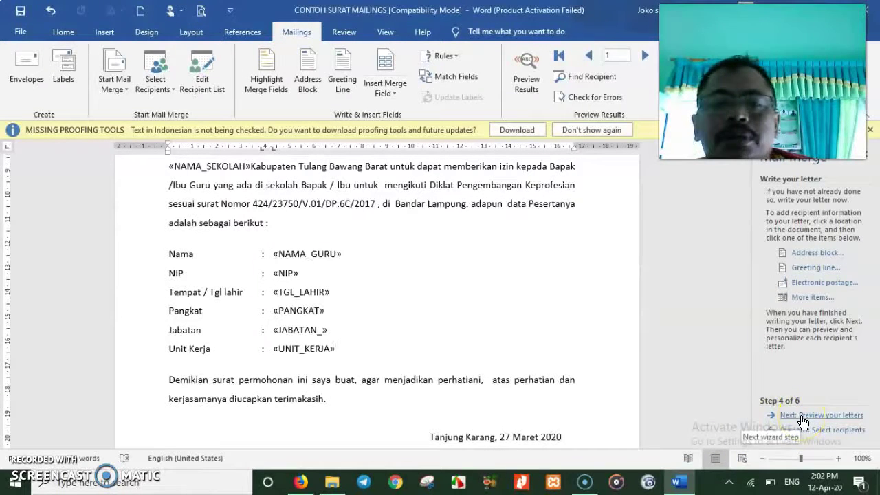
Advance the mail merge wizard through the letter preview to its final stage, completing the merge.
left_click(803, 416)
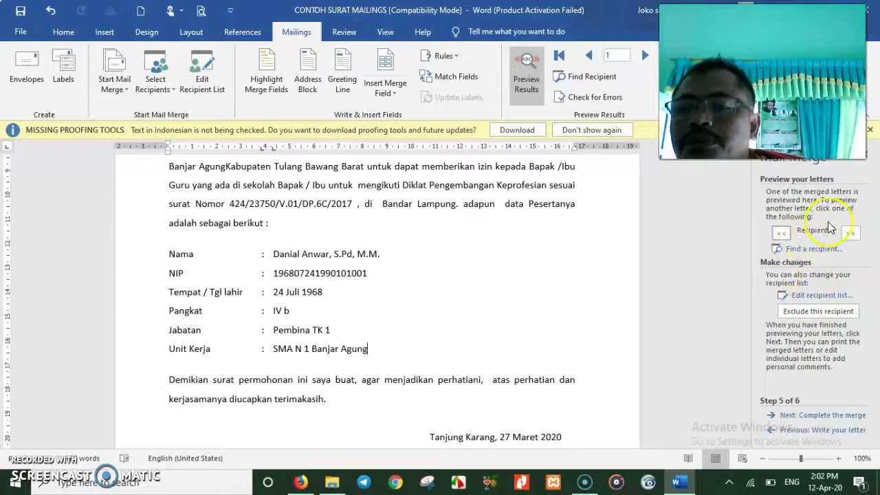
left_click(798, 416)
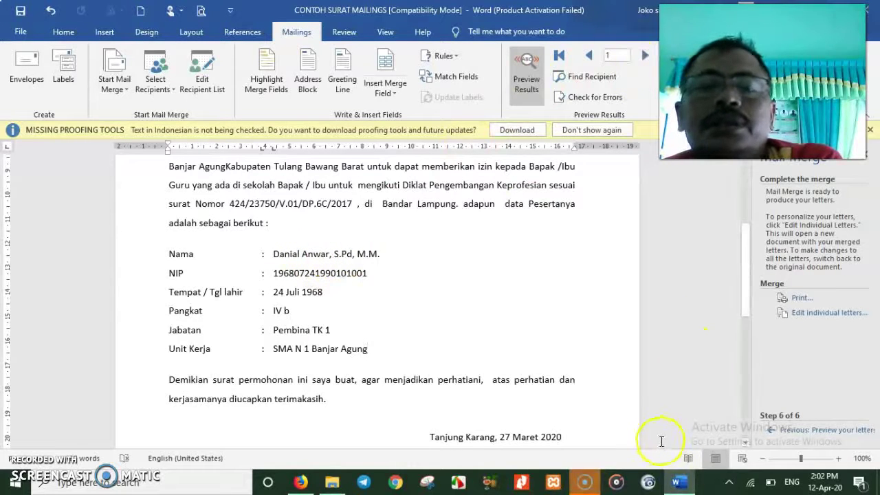
Browse the merged letter previews back and forth between the first recipient and record 10, checking the filled-in participant data.
left_click(645, 55)
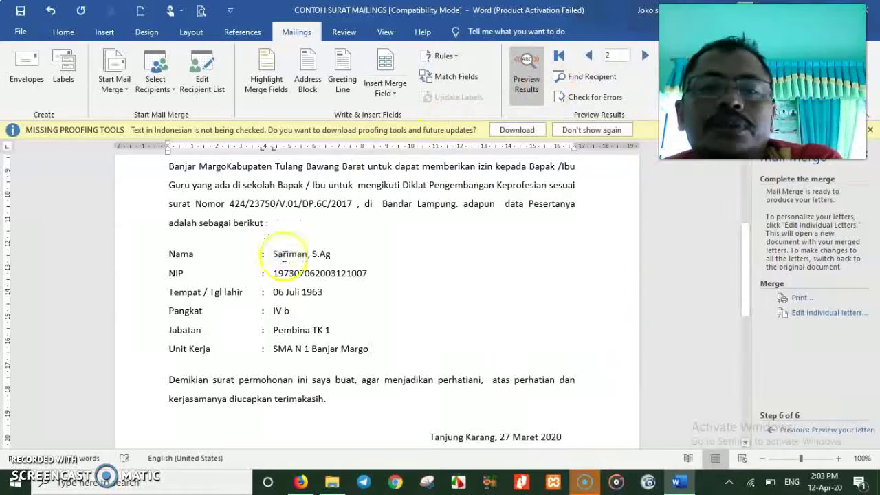
left_click(641, 53)
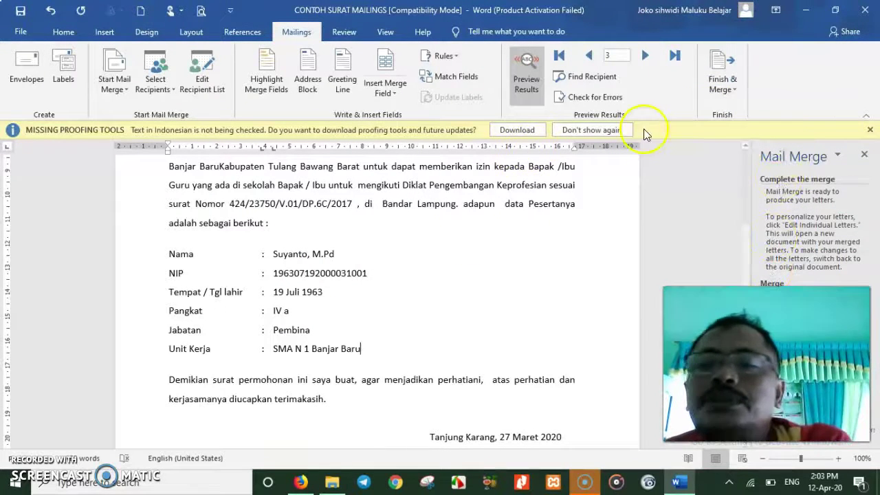
left_click(734, 87)
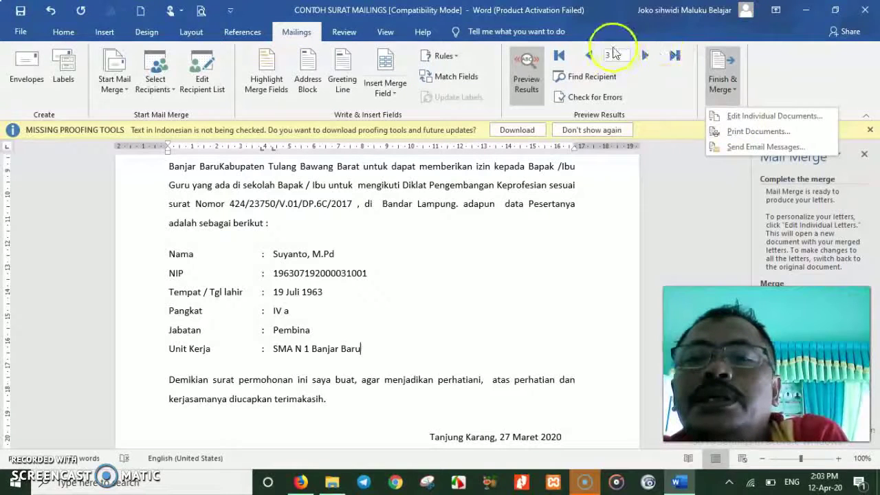
left_click(590, 58)
left_click(589, 58)
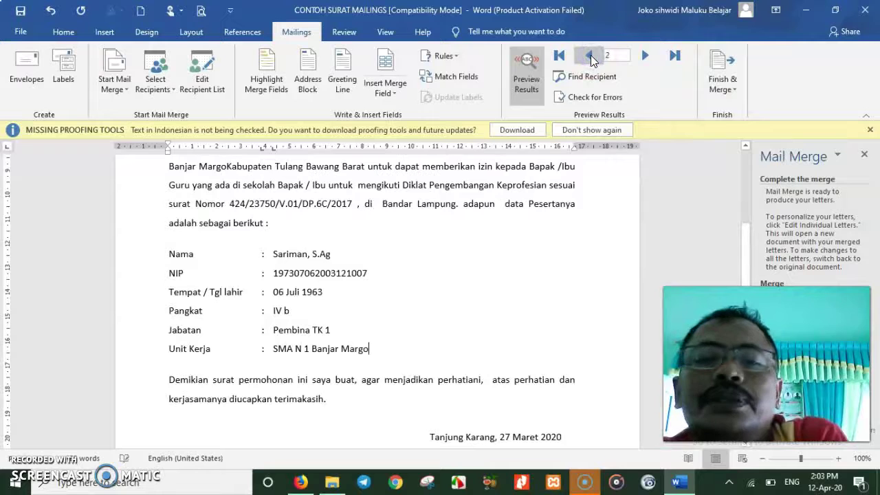
left_click(590, 56)
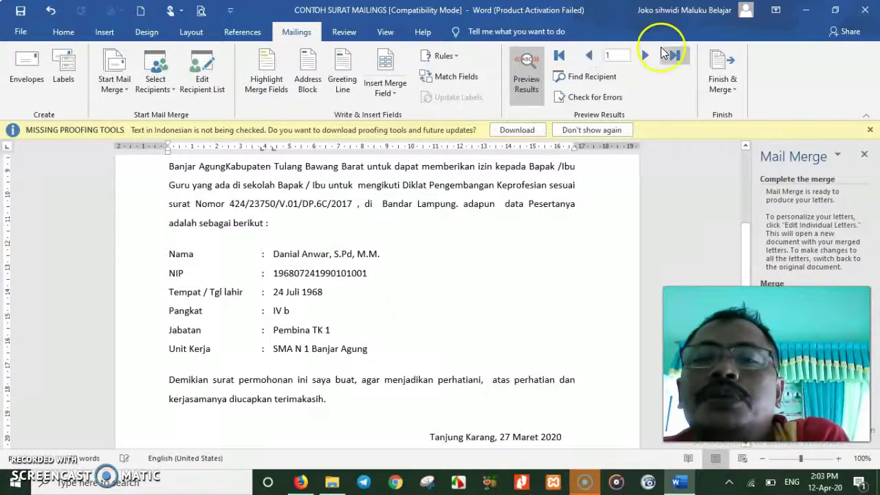
left_click(646, 55)
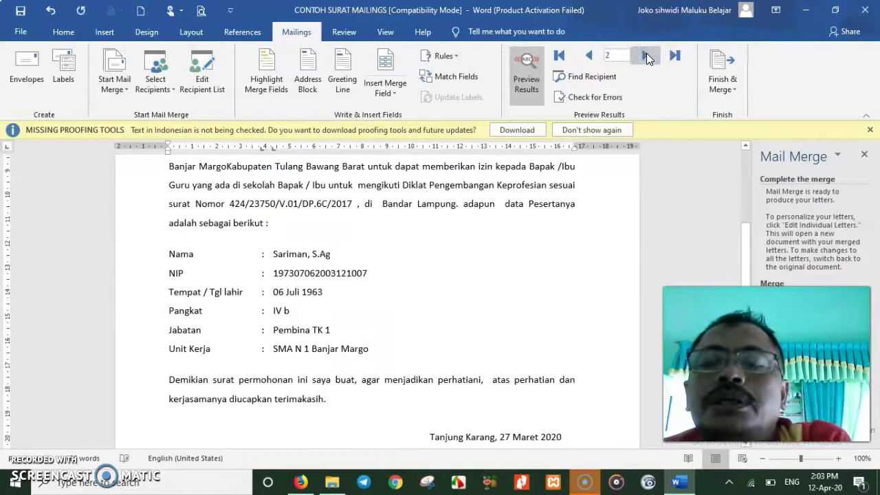
left_click(647, 55)
left_click(647, 55)
left_click(646, 55)
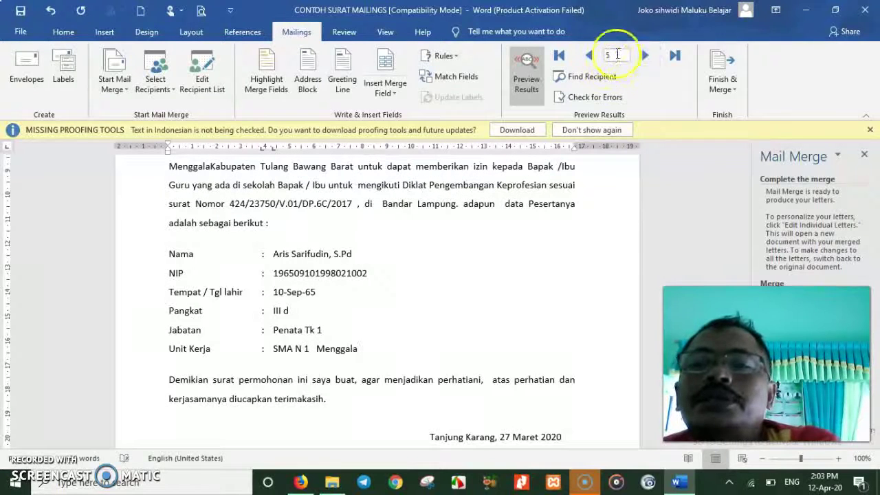
left_click(643, 57)
left_click(642, 58)
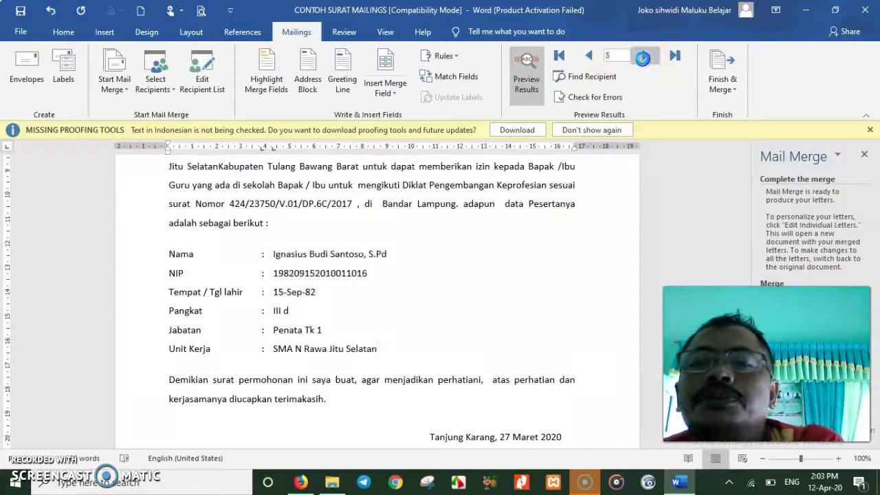
left_click(643, 58)
left_click(644, 59)
left_click(645, 61)
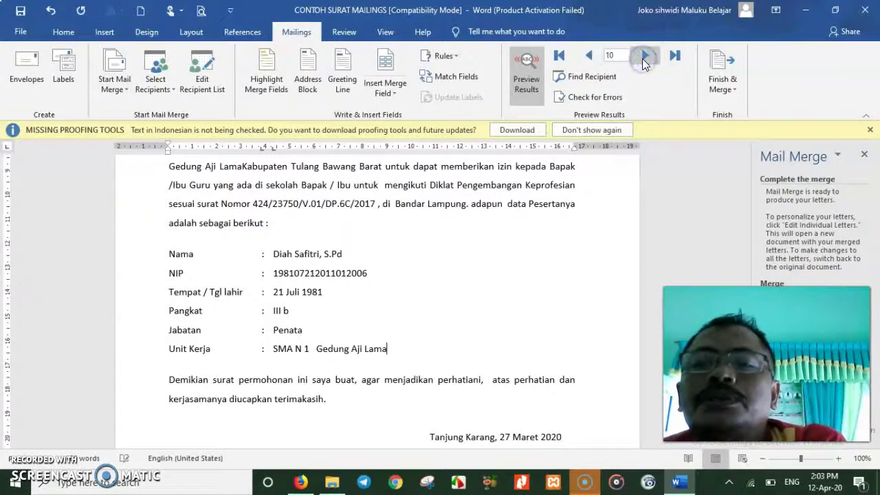
left_click(645, 57)
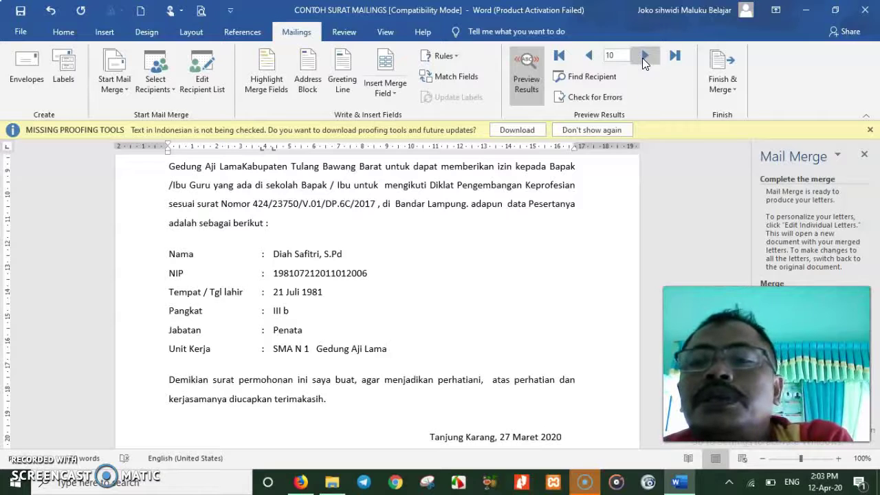
Look at the recipient selection options and the list of recipients used in the merge.
left_click(295, 27)
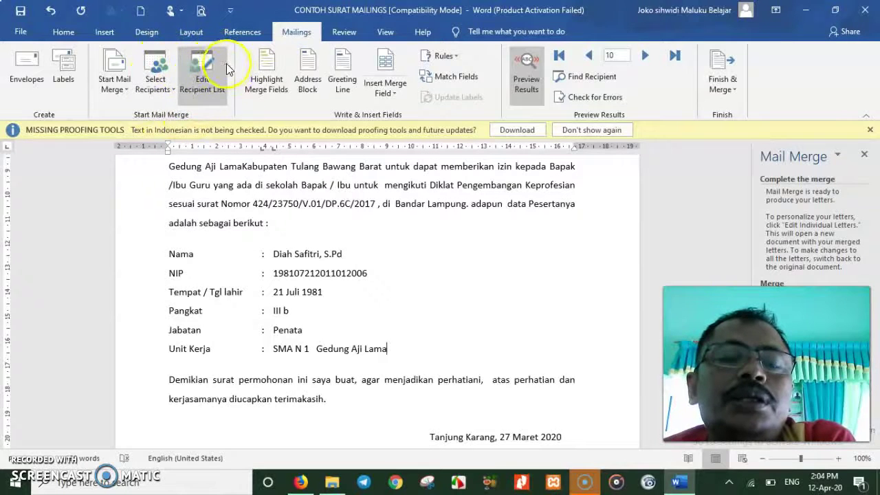
left_click(172, 93)
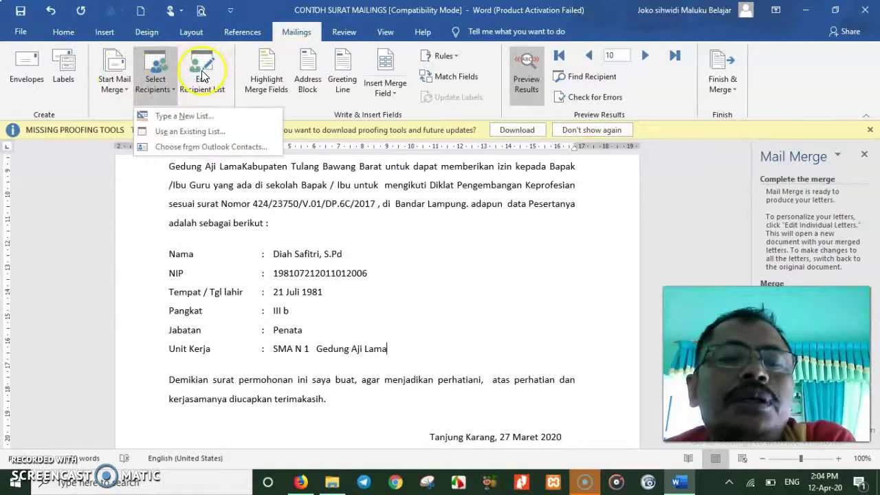
left_click(202, 75)
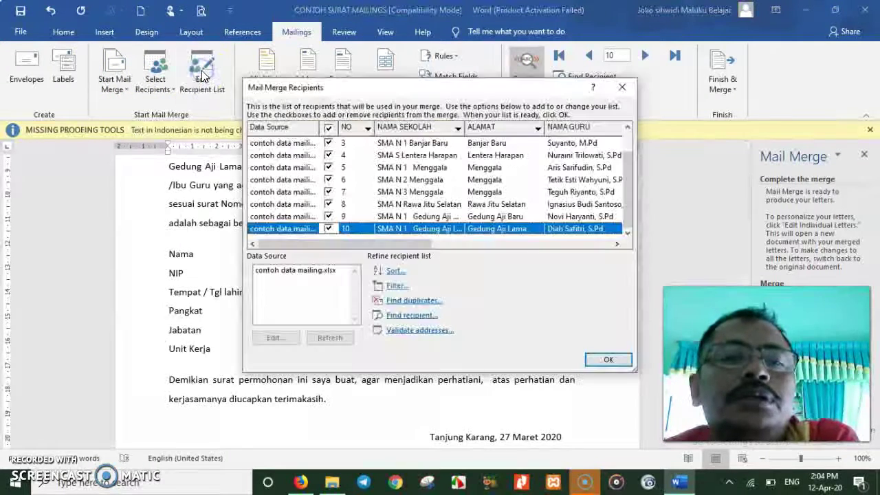
left_click(618, 89)
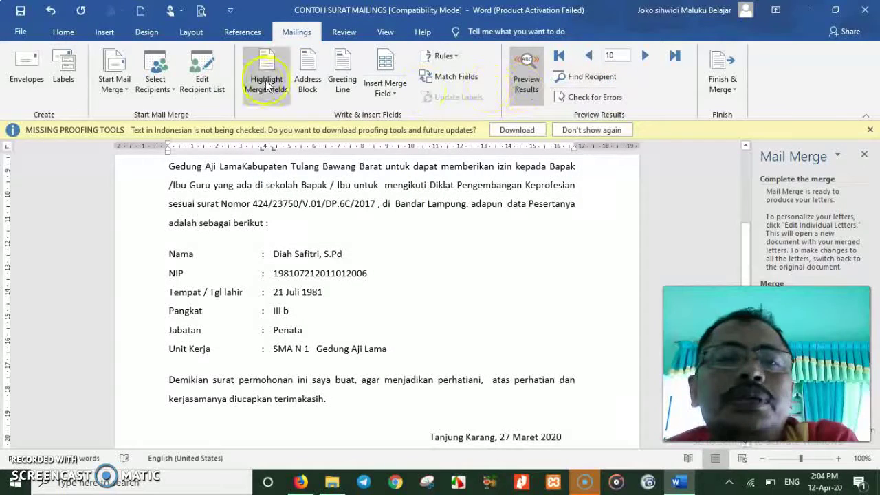
Exclude recipient number 10 from the merge and check the previews at the end of the recipient list.
left_click(213, 88)
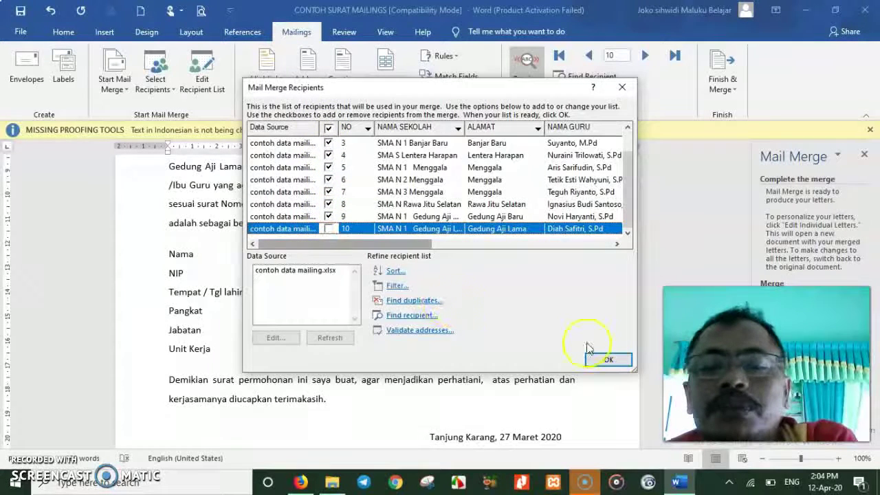
left_click(608, 363)
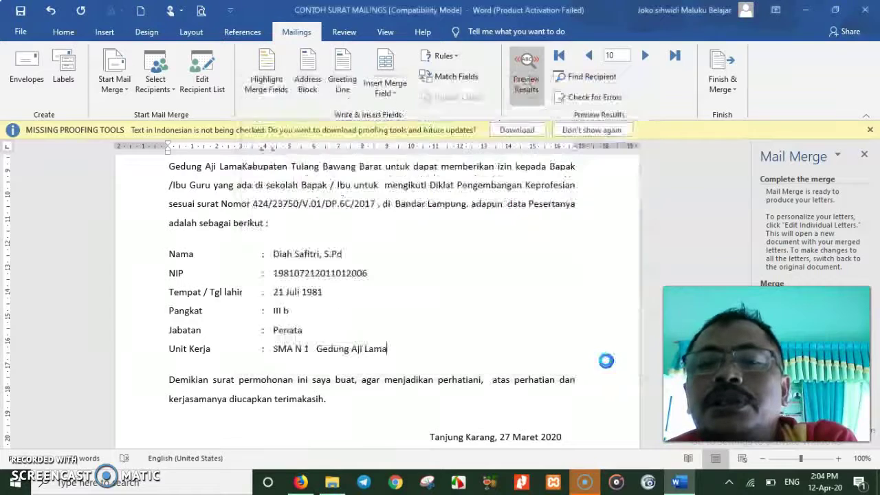
left_click(592, 55)
left_click(645, 56)
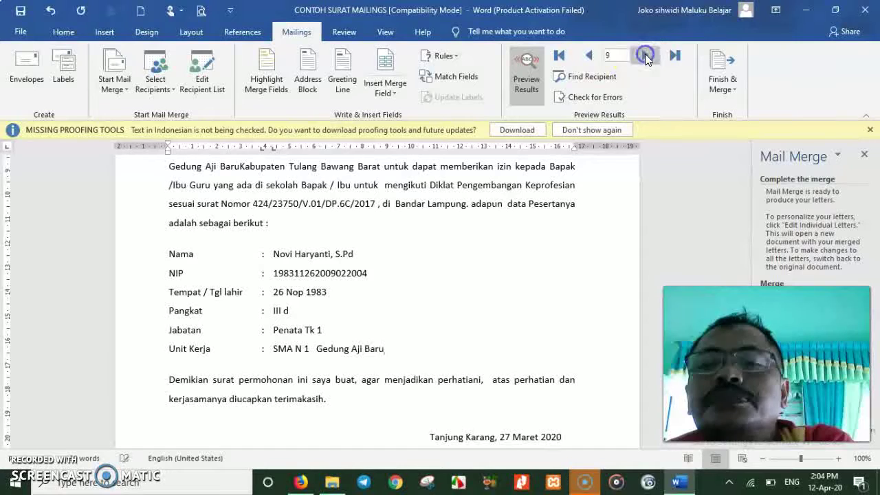
Review which recipients are included in the merge and the options available for finishing it.
left_click(207, 90)
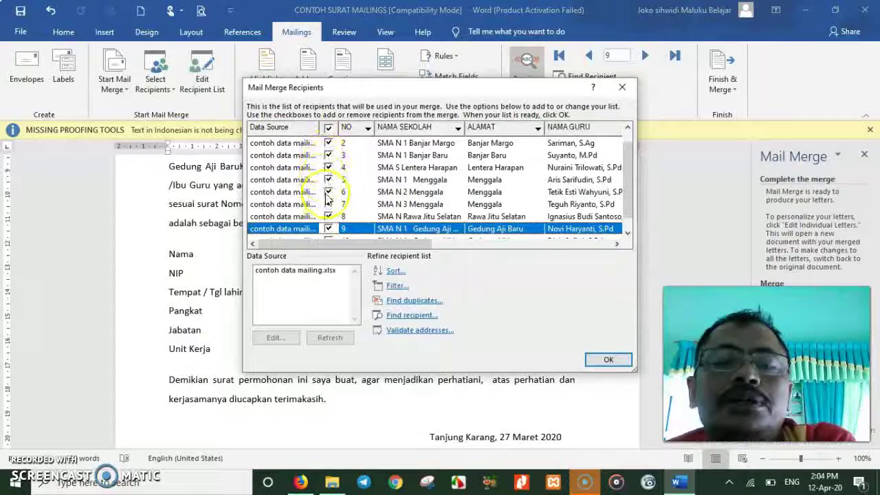
left_click(618, 88)
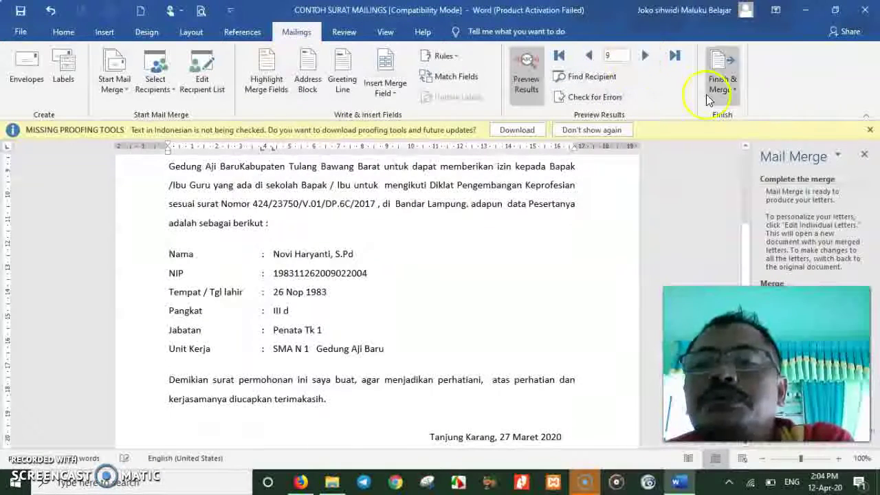
left_click(734, 87)
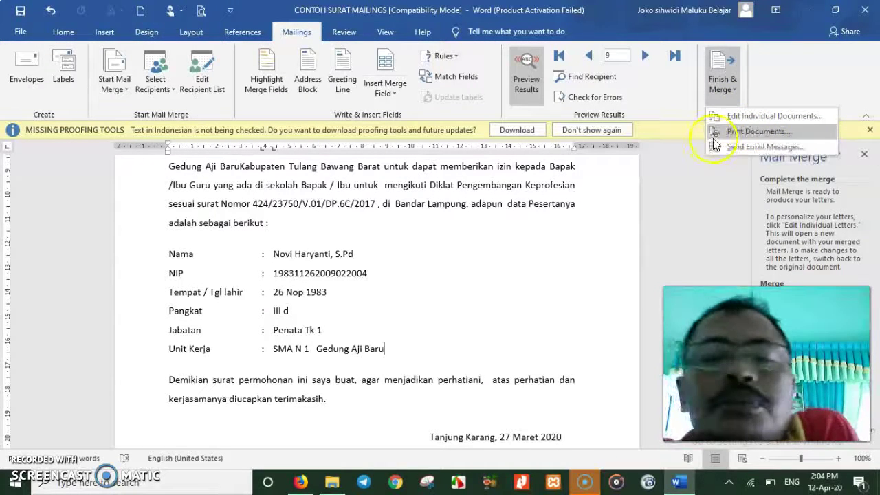
left_click(568, 175)
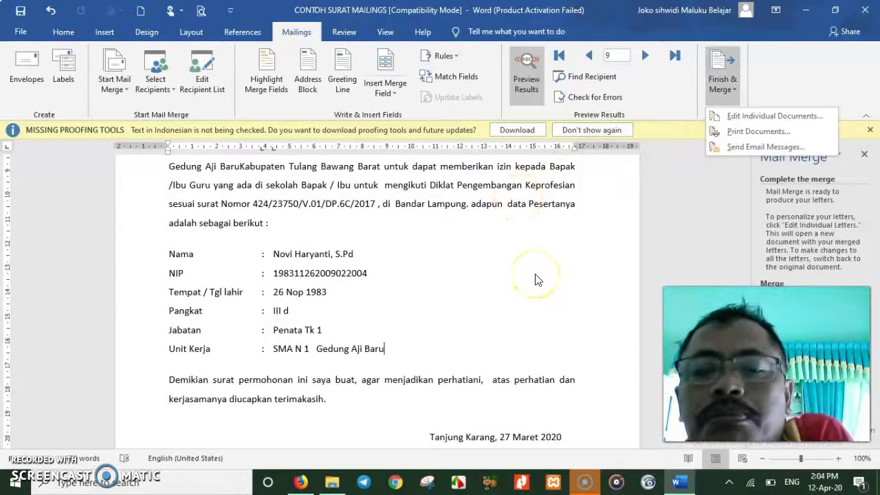